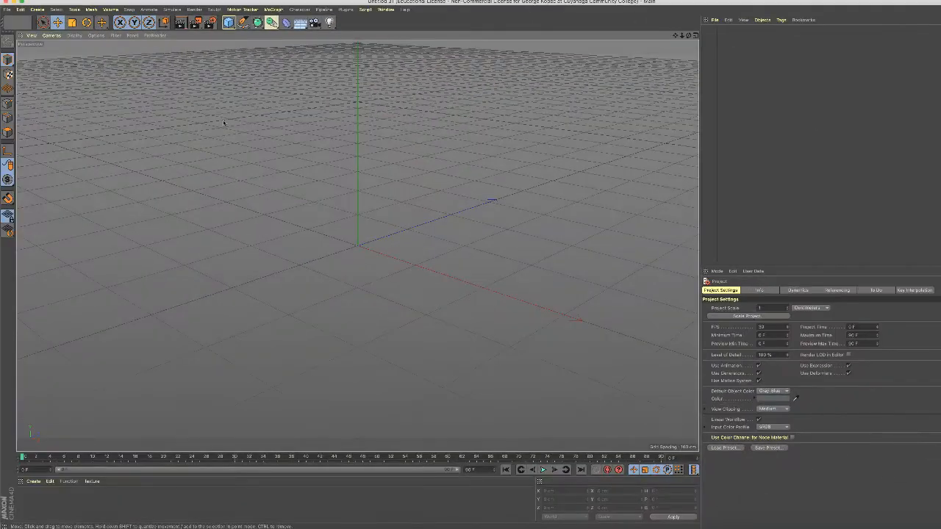
Step: Add a cube primitive to the empty scene
{"action": "left_click", "coordinate": [228, 22]}
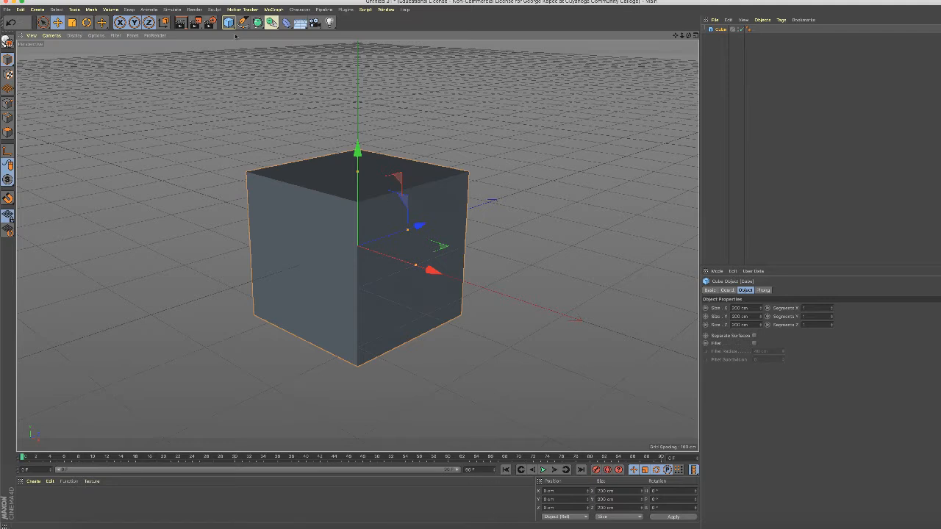
Step: Examine the Frame Range options in the render settings, leave them as they are, and close the settings
{"action": "left_click", "coordinate": [210, 22]}
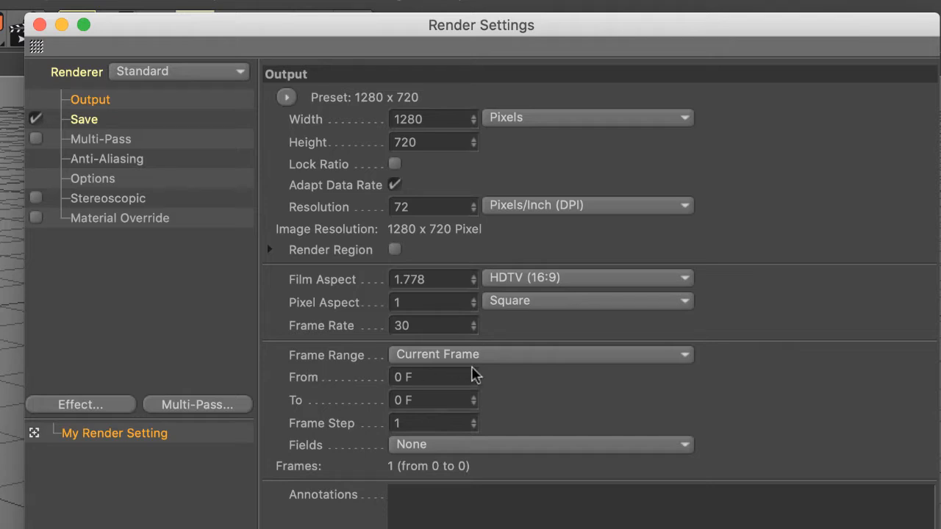
{"action": "left_click", "coordinate": [684, 360]}
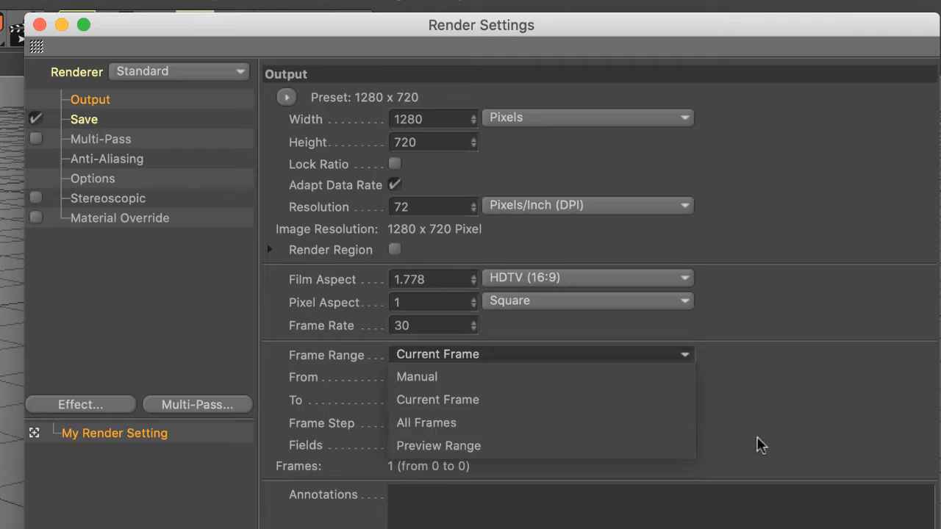
{"action": "left_click", "coordinate": [758, 436]}
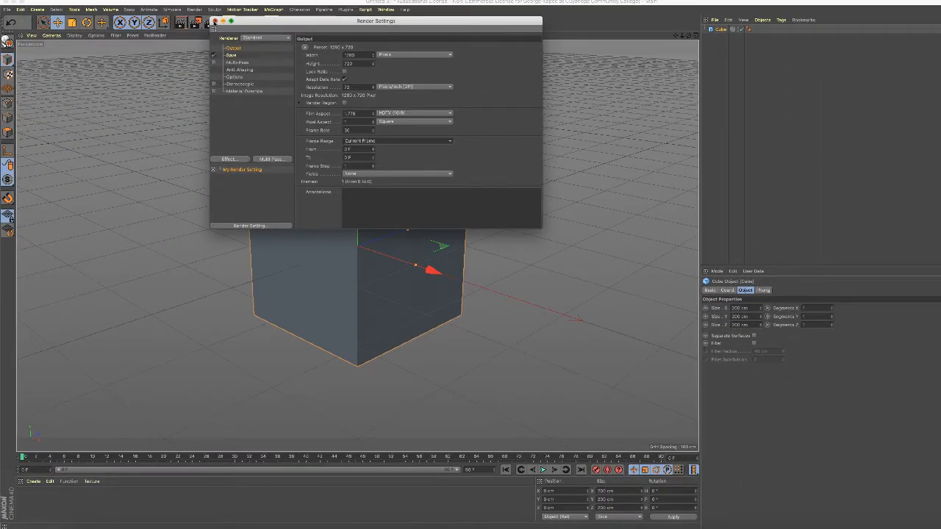
{"action": "left_click", "coordinate": [214, 22]}
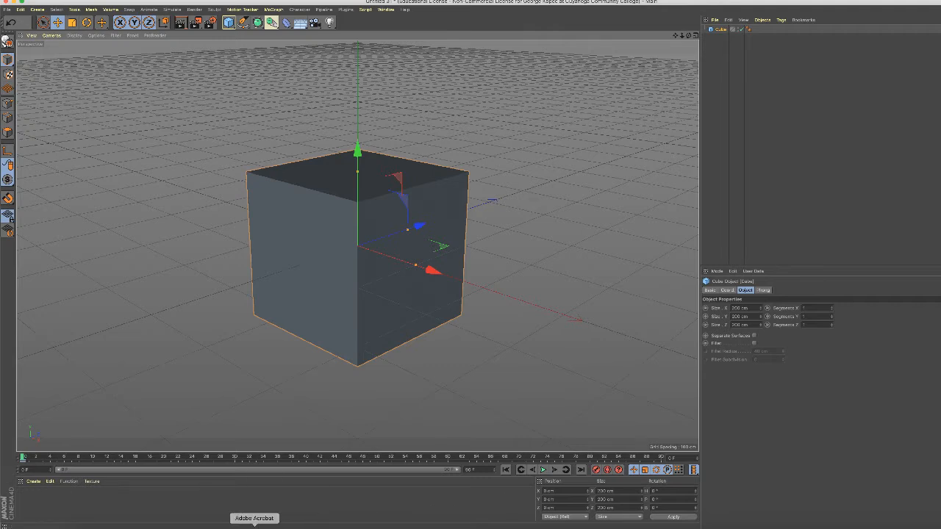
Step: Switch to Adobe Acrobat to read the animation workflow notes, and return to Cinema 4D
{"action": "left_click", "coordinate": [254, 525]}
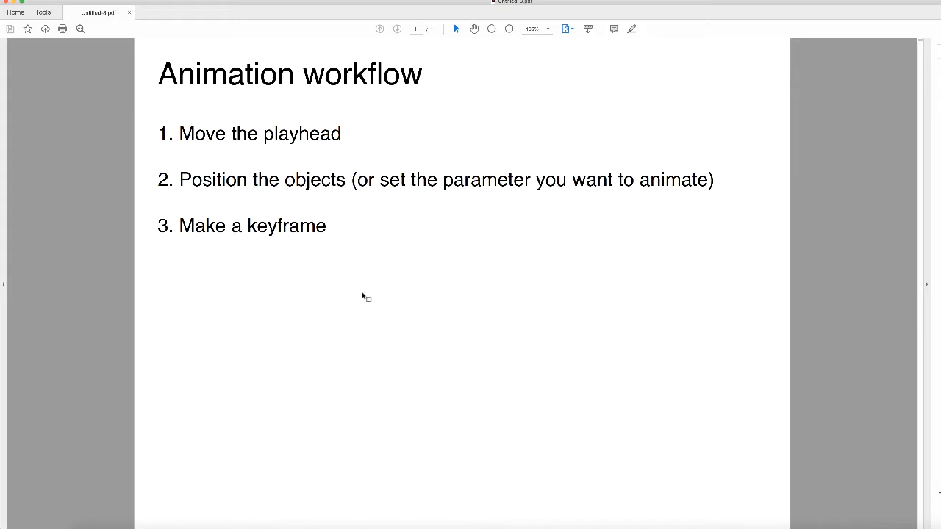
{"action": "left_click", "coordinate": [282, 527]}
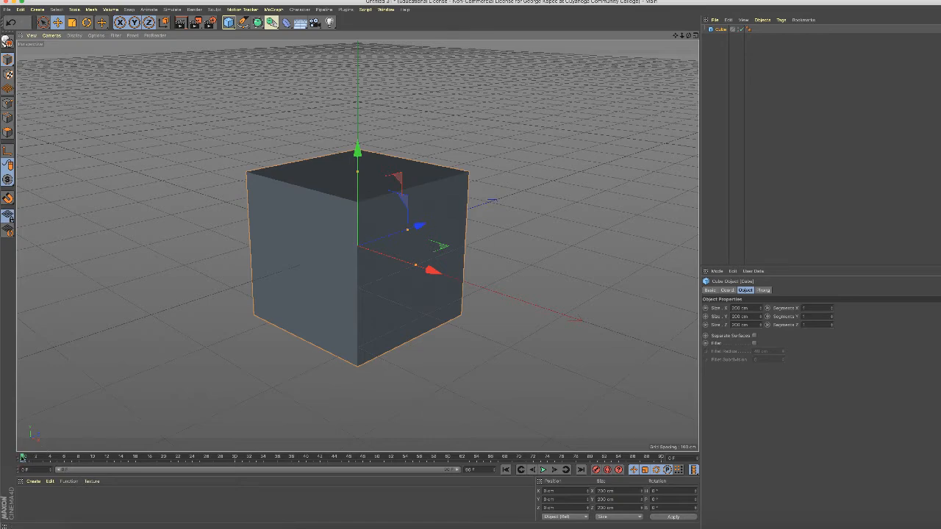
Step: Keyframe the cube at its starting position on frame 0 and moved about 487 cm along Z on frame 90
{"action": "left_click_drag", "start_coordinate": [23, 458], "coordinate": [682, 454]}
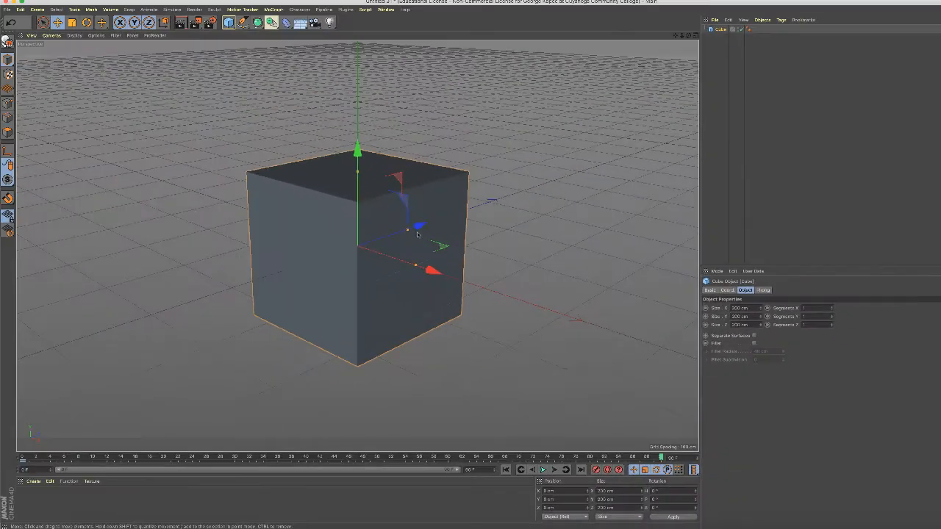
{"action": "left_click_drag", "start_coordinate": [417, 232], "coordinate": [593, 167]}
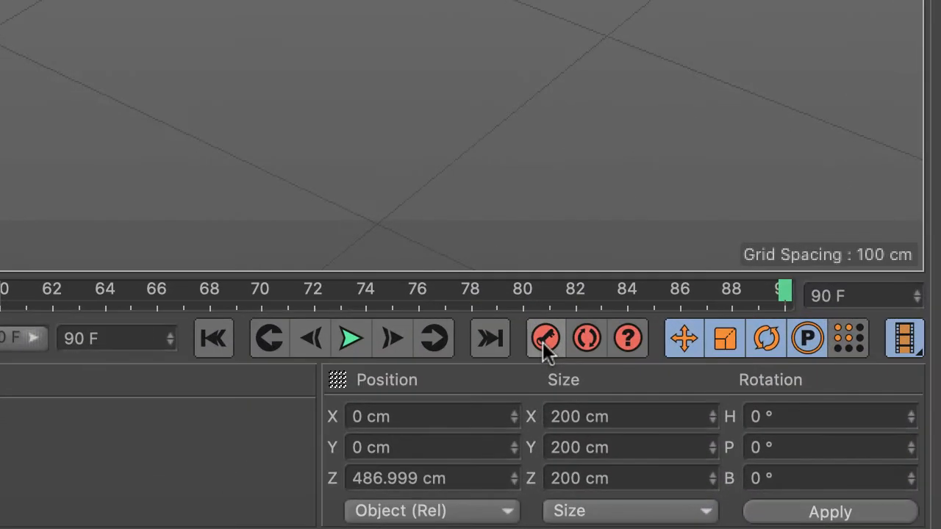
{"action": "left_click", "coordinate": [596, 471]}
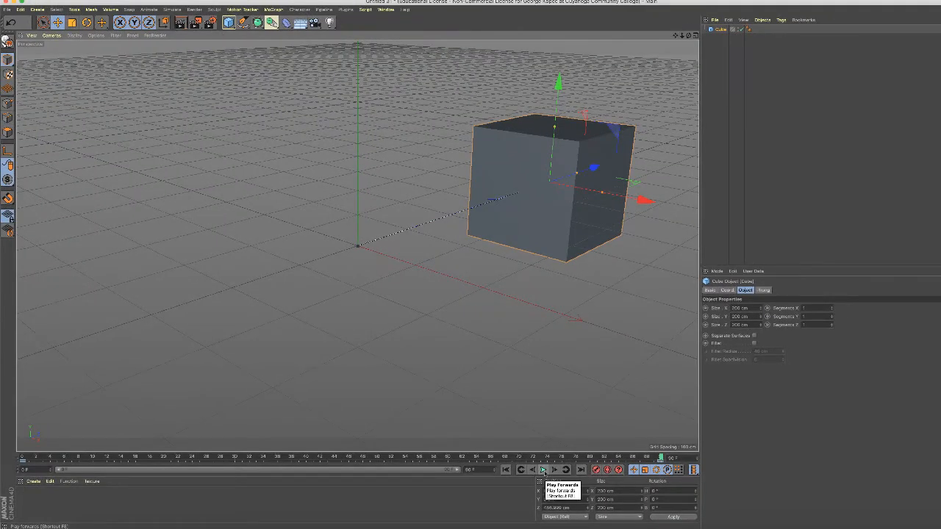
Step: Play back the cube's movement along Z and stop the playback
{"action": "left_click", "coordinate": [543, 471]}
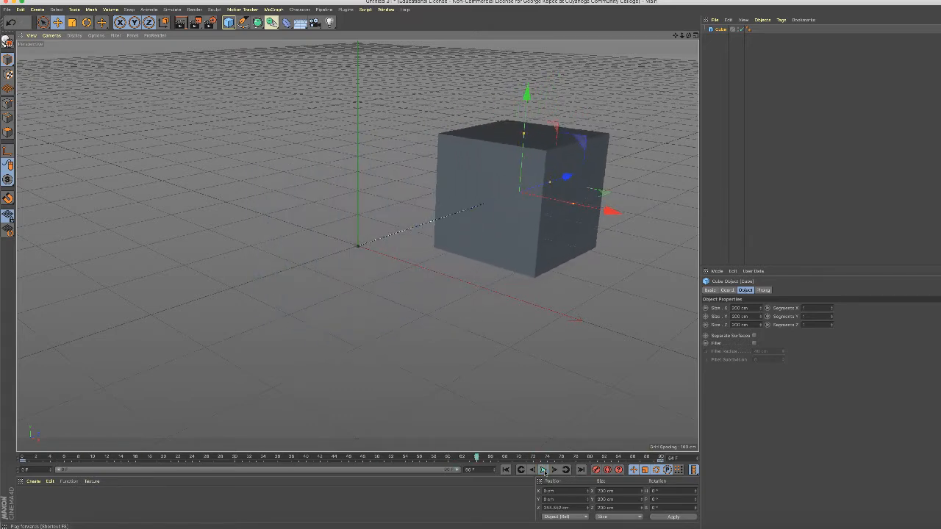
{"action": "left_click", "coordinate": [542, 471]}
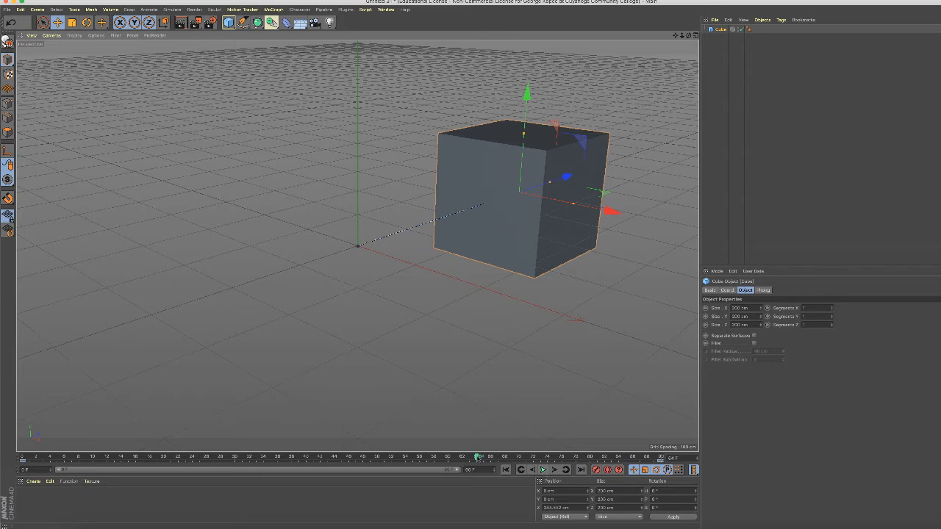
Step: At frame 45, recheck the workflow notes in Adobe Acrobat, raise the cube in Cinema 4D to about 131 cm on Y, and record a keyframe
{"action": "left_click_drag", "start_coordinate": [478, 457], "coordinate": [339, 449]}
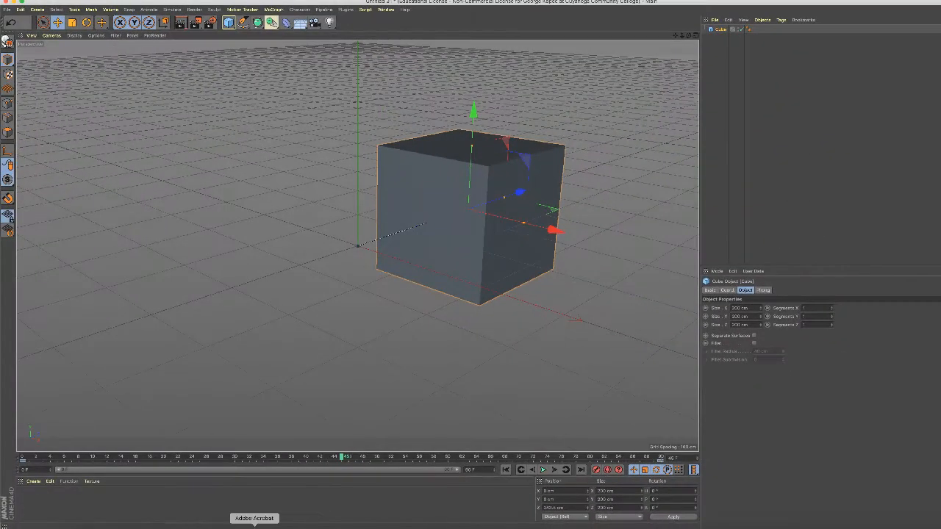
{"action": "left_click", "coordinate": [254, 526]}
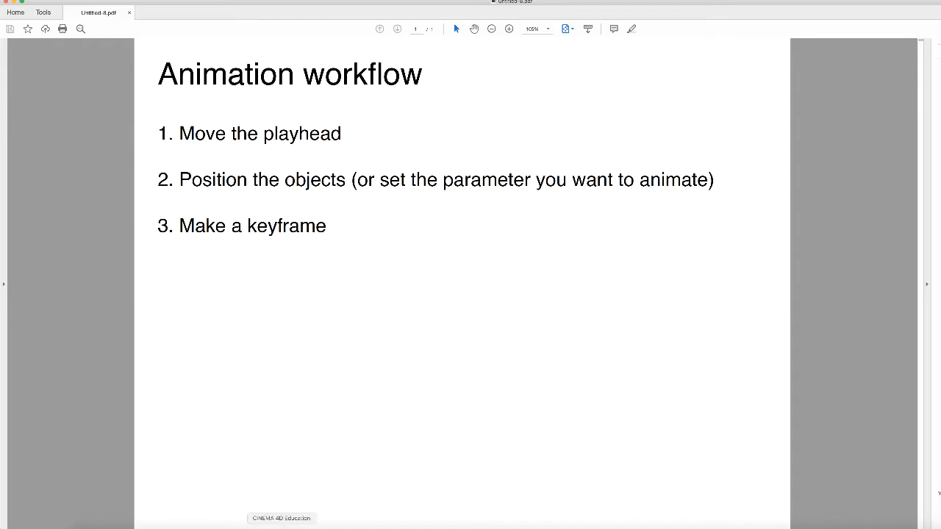
{"action": "left_click", "coordinate": [282, 526]}
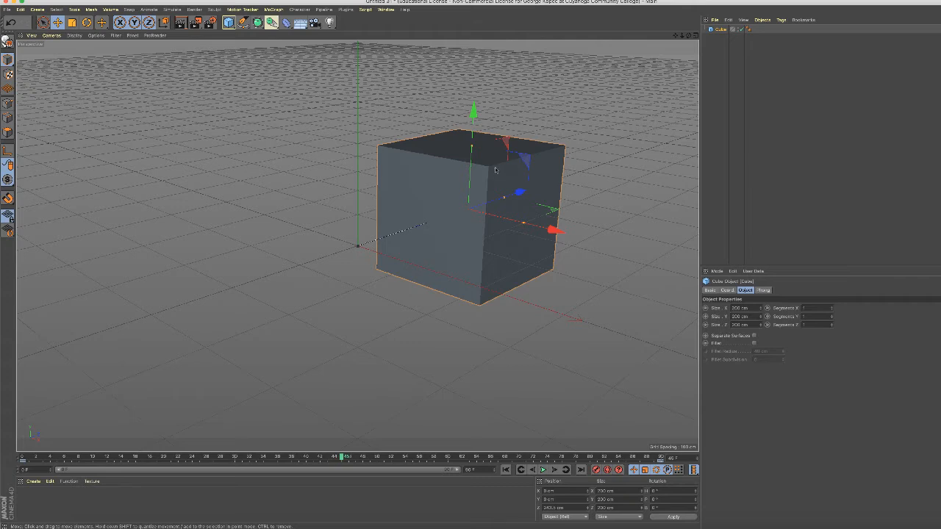
{"action": "left_click_drag", "start_coordinate": [470, 173], "coordinate": [462, 85]}
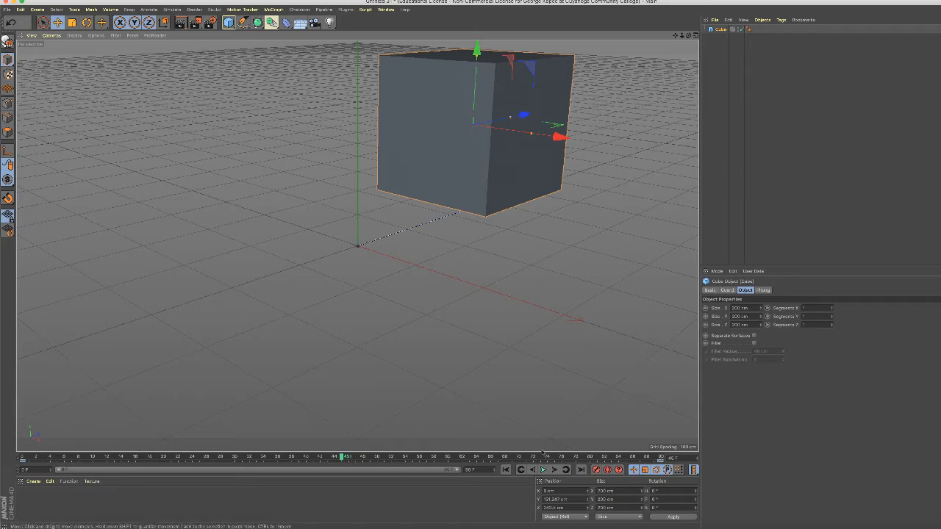
{"action": "left_click", "coordinate": [595, 470]}
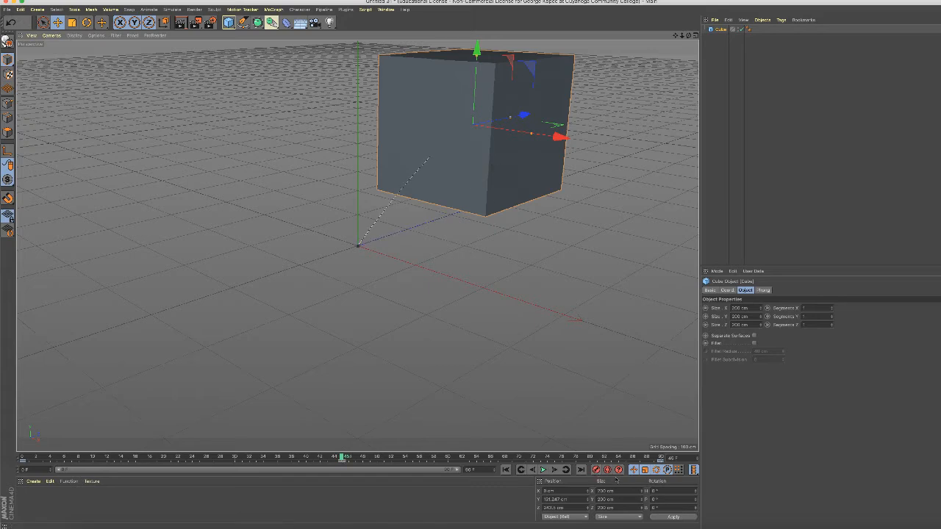
Step: Play back the animation to check the cube's raised midpoint, and stop it
{"action": "left_click", "coordinate": [543, 470]}
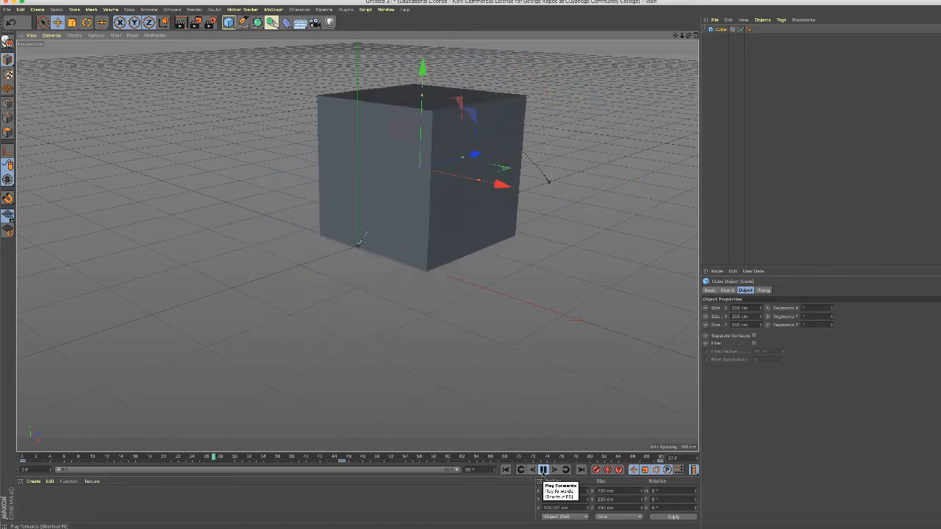
{"action": "left_click", "coordinate": [543, 471]}
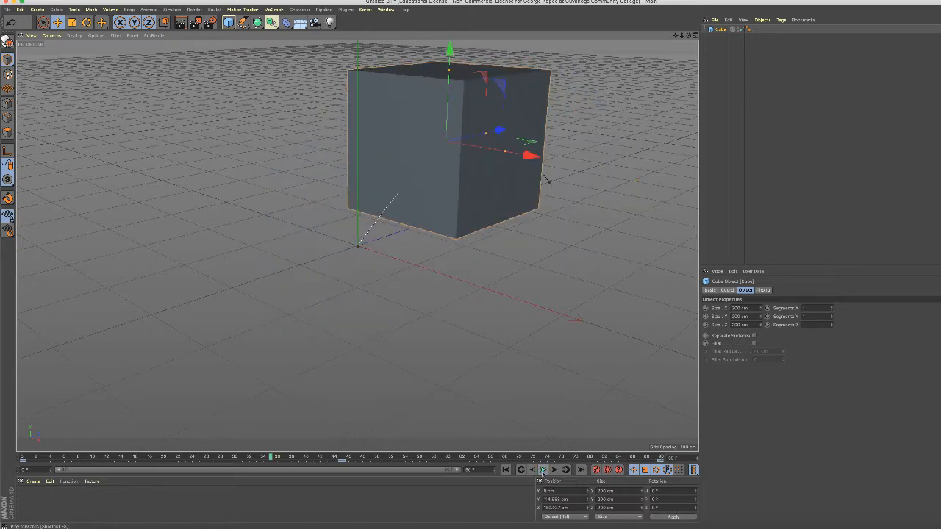
Step: With the cube temporarily hidden, move the frame 45 key on its motion path to about X -157, Y 110, Z 76 cm
{"action": "left_click", "coordinate": [741, 28]}
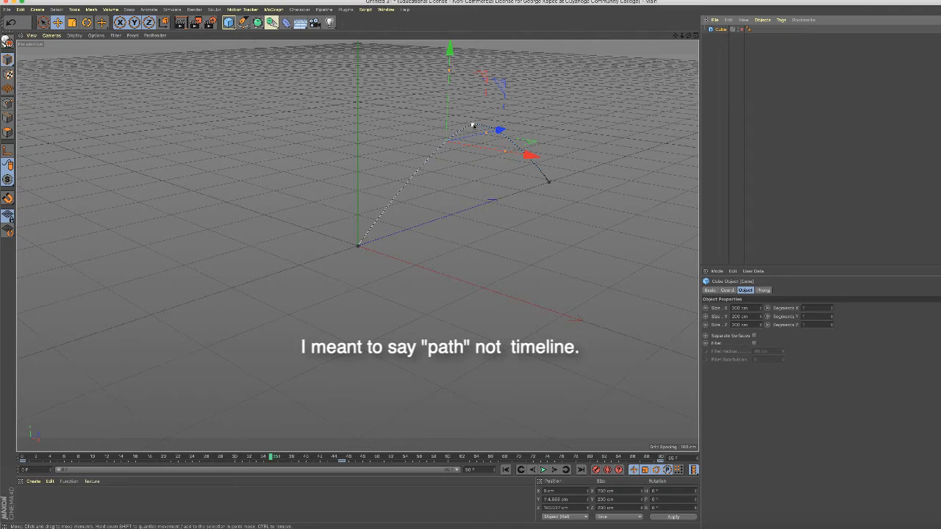
{"action": "left_click", "coordinate": [472, 126]}
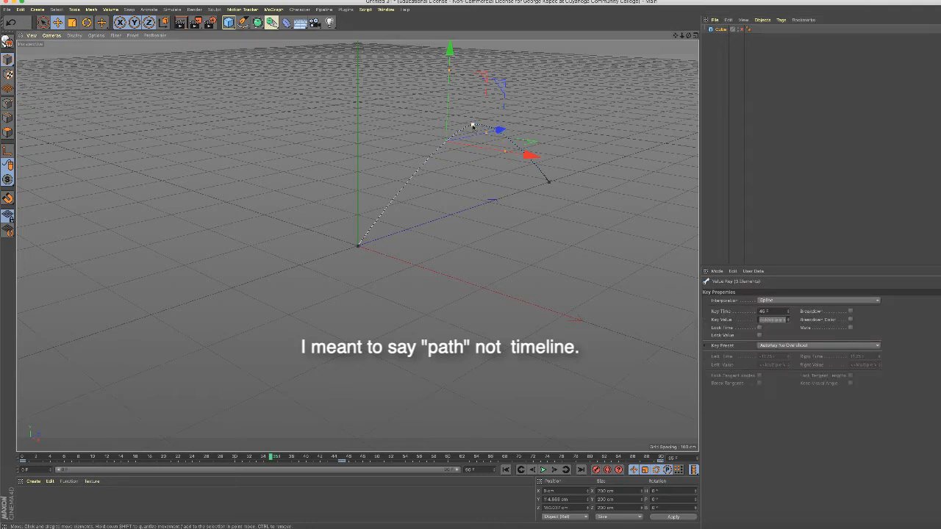
{"action": "left_click_drag", "start_coordinate": [529, 155], "coordinate": [367, 157]}
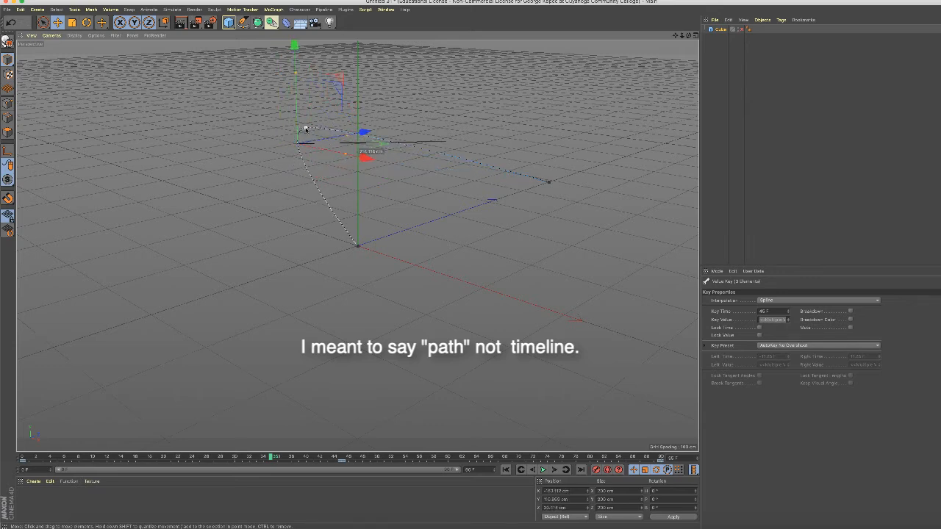
{"action": "mouse_move", "coordinate": [305, 129]}
{"action": "left_mouse_down"}
{"action": "mouse_move", "coordinate": [382, 125]}
{"action": "mouse_move", "coordinate": [318, 136]}
{"action": "left_mouse_up"}
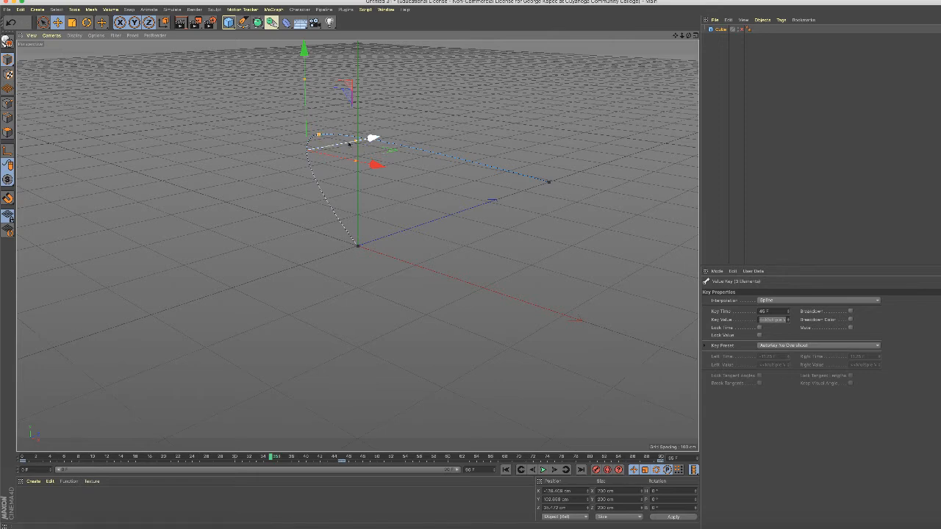
{"action": "mouse_move", "coordinate": [318, 135]}
{"action": "left_mouse_down"}
{"action": "mouse_move", "coordinate": [374, 144]}
{"action": "mouse_move", "coordinate": [319, 139]}
{"action": "left_mouse_up"}
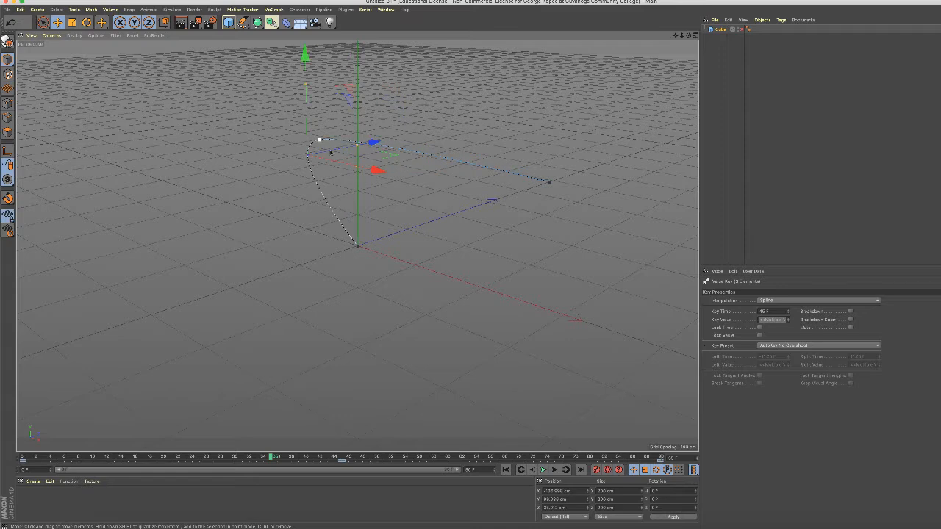
{"action": "left_click", "coordinate": [742, 30]}
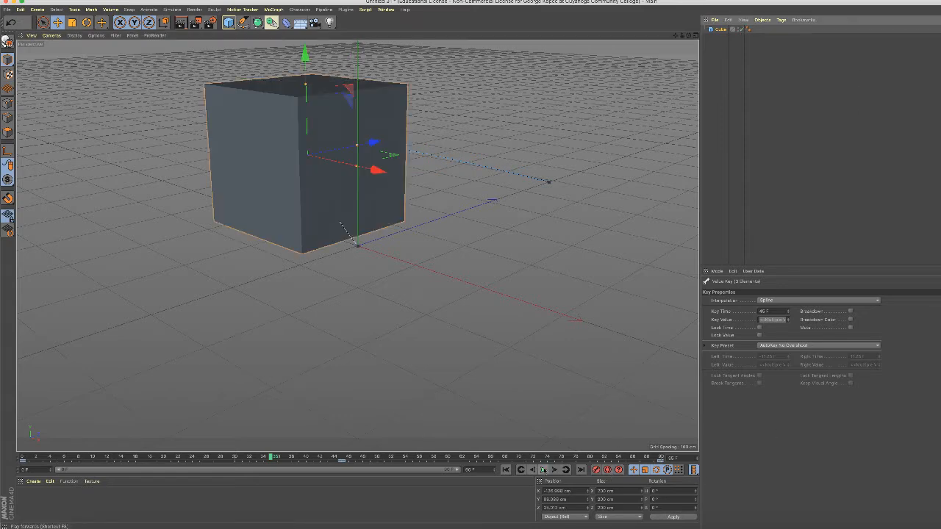
Step: Play back the cube along its reshaped motion path and stop the playback
{"action": "left_click", "coordinate": [543, 469]}
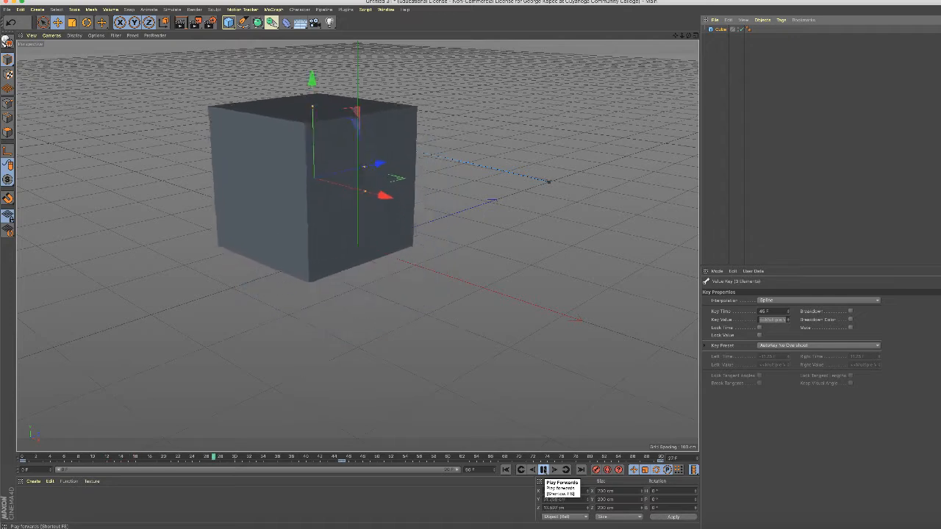
{"action": "left_click", "coordinate": [543, 470]}
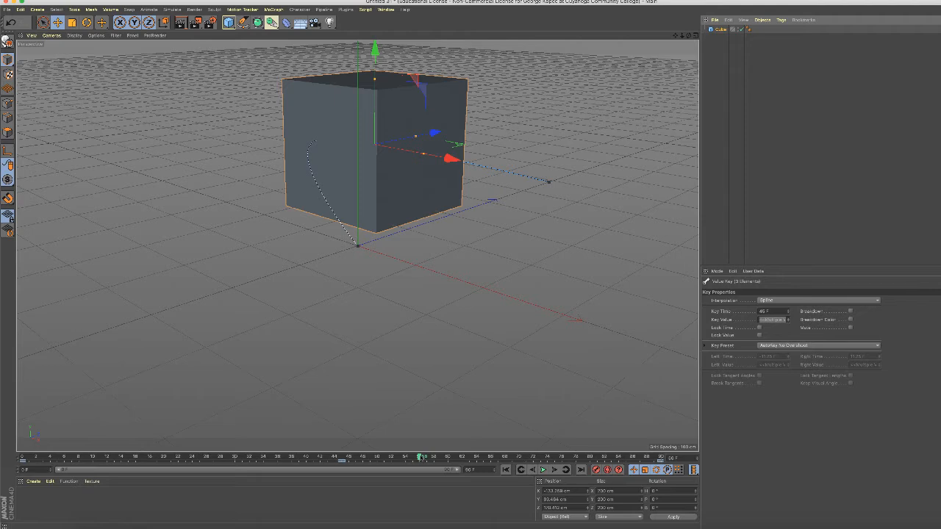
Step: Return to frame 0 and display the cube's coordinate properties
{"action": "left_click_drag", "start_coordinate": [420, 457], "coordinate": [16, 457]}
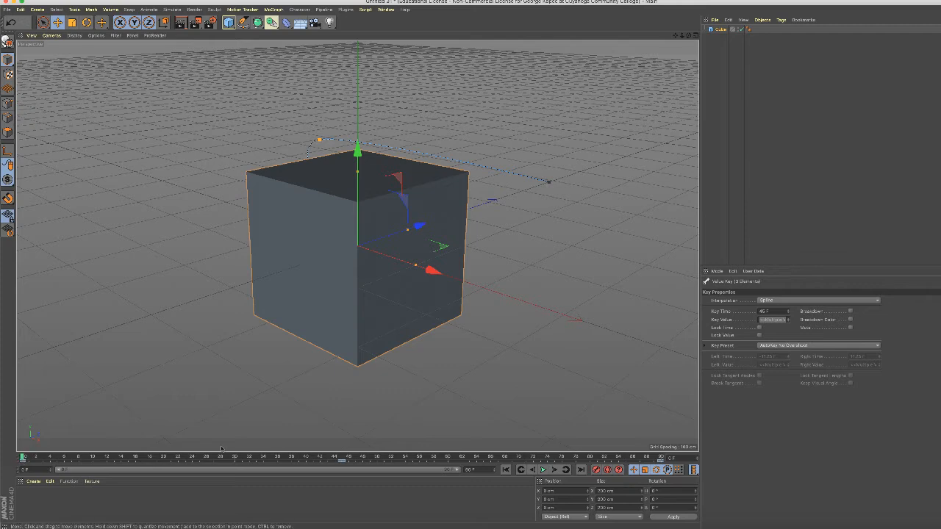
{"action": "left_click", "coordinate": [720, 30]}
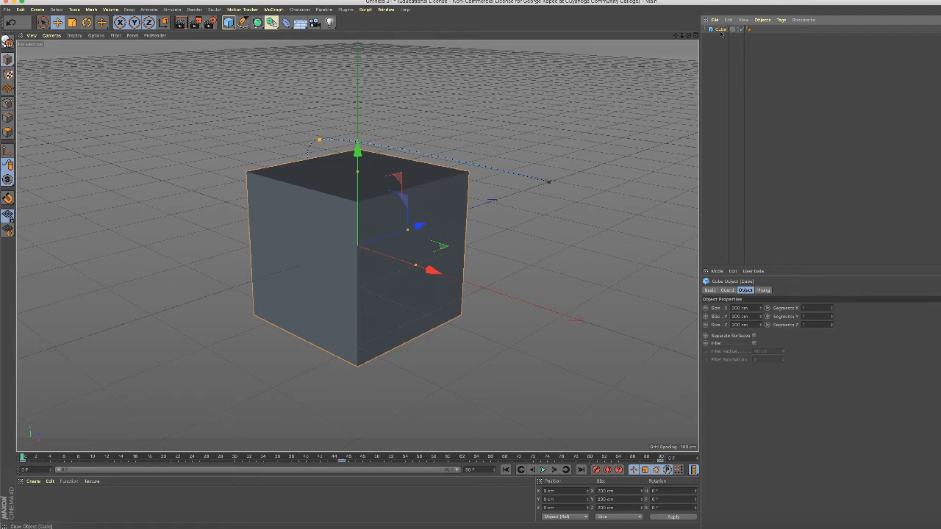
{"action": "left_click", "coordinate": [727, 290]}
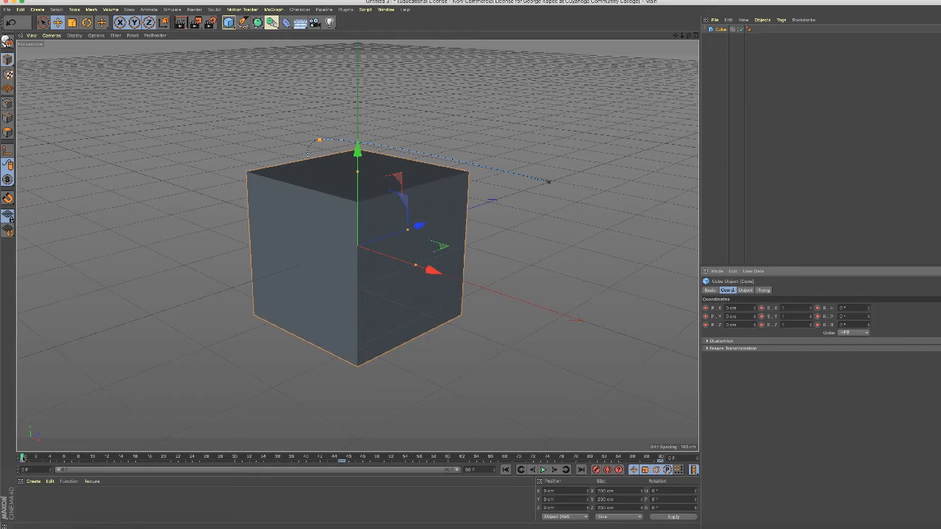
Step: Try setting the cube's R.H rotation to 180° at frame 45, scrubbing the timeline without recording a keyframe
{"action": "left_click_drag", "start_coordinate": [22, 458], "coordinate": [342, 456]}
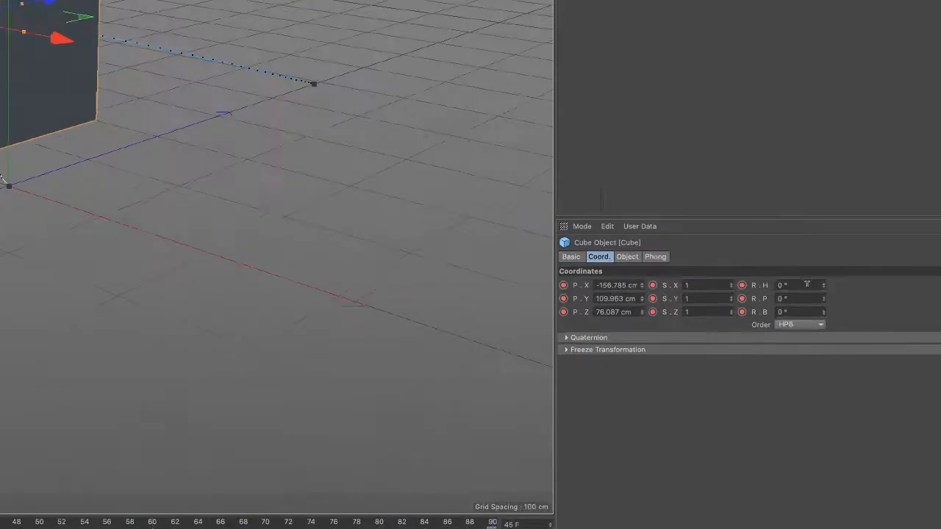
{"action": "left_click_drag", "start_coordinate": [860, 307], "coordinate": [831, 308]}
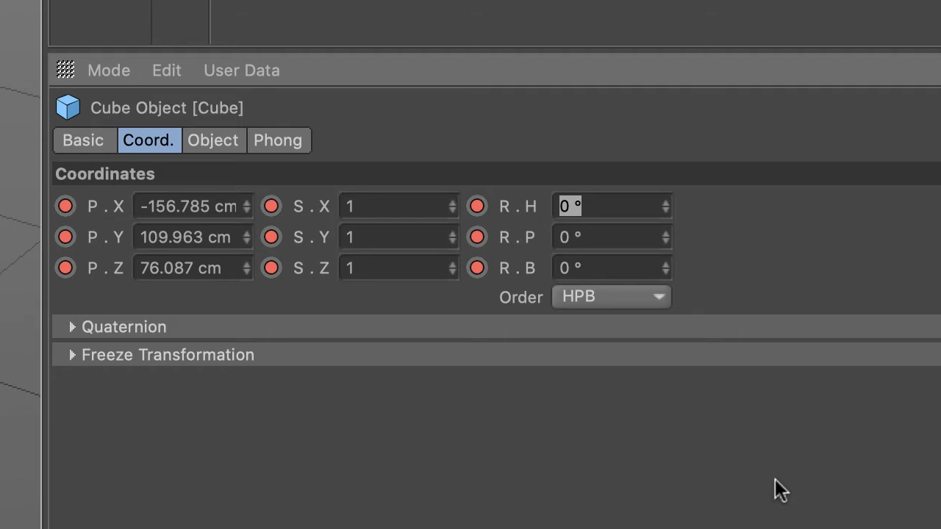
{"action": "type", "text": "180"}
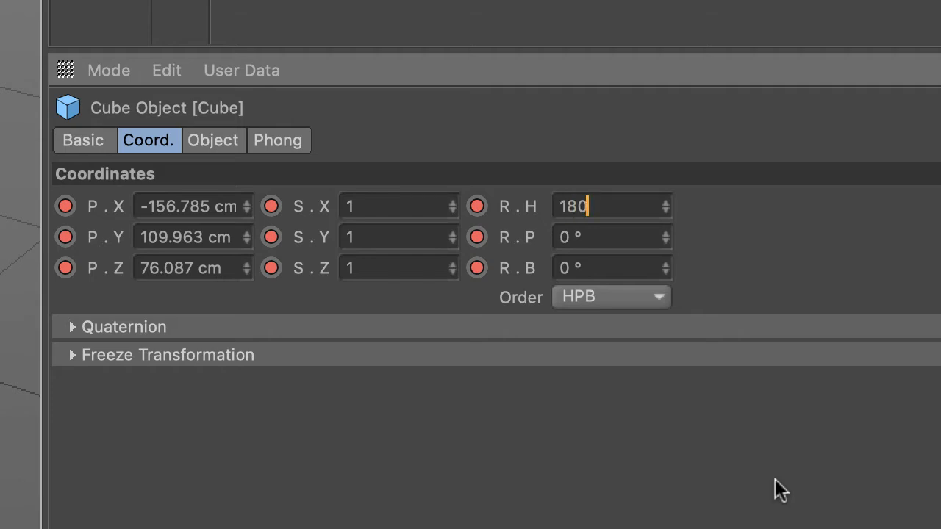
{"action": "key", "text": "Return"}
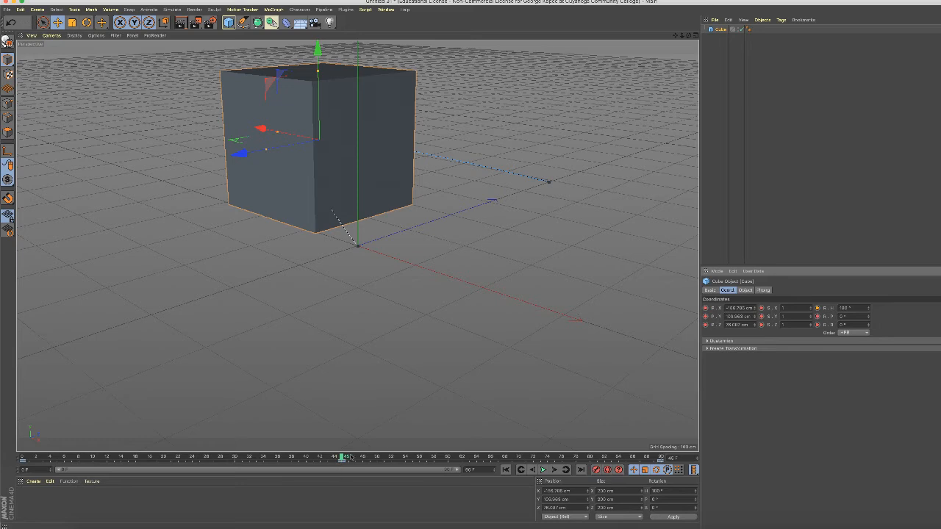
{"action": "mouse_move", "coordinate": [343, 459]}
{"action": "left_mouse_down"}
{"action": "mouse_move", "coordinate": [6, 473]}
{"action": "mouse_move", "coordinate": [645, 464]}
{"action": "mouse_move", "coordinate": [213, 463]}
{"action": "mouse_move", "coordinate": [352, 471]}
{"action": "mouse_move", "coordinate": [641, 458]}
{"action": "mouse_move", "coordinate": [262, 458]}
{"action": "mouse_move", "coordinate": [343, 457]}
{"action": "left_mouse_up"}
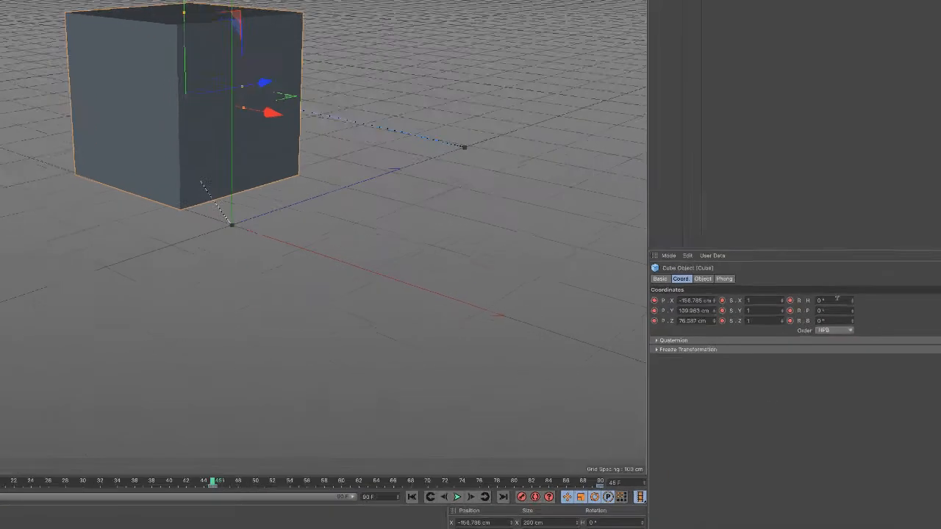
Step: Set the cube's R.H rotation to 180° at frame 45, record its keyframe, and scrub from frame 0 to review the rotation
{"action": "left_click_drag", "start_coordinate": [851, 308], "coordinate": [831, 307]}
{"action": "type", "text": "1"}
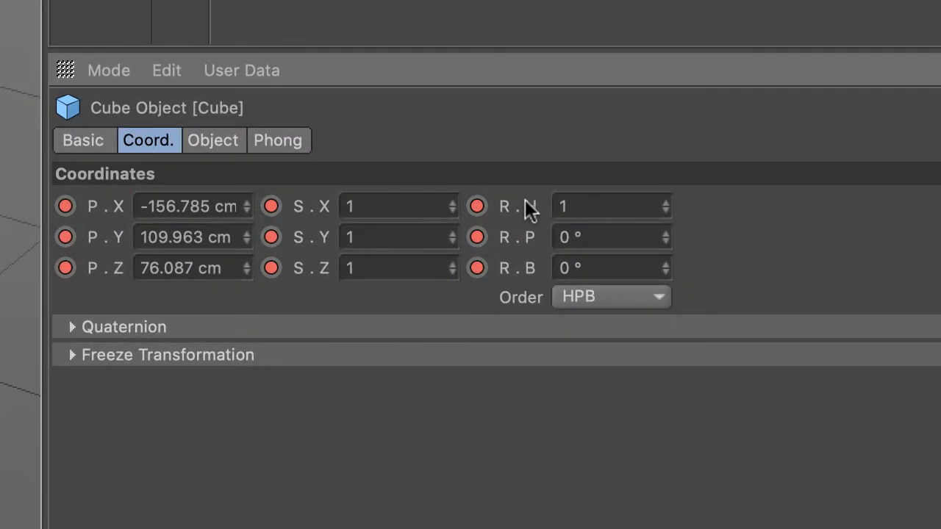
{"action": "type", "text": "80"}
{"action": "key", "text": "Return"}
{"action": "left_click", "coordinate": [478, 205]}
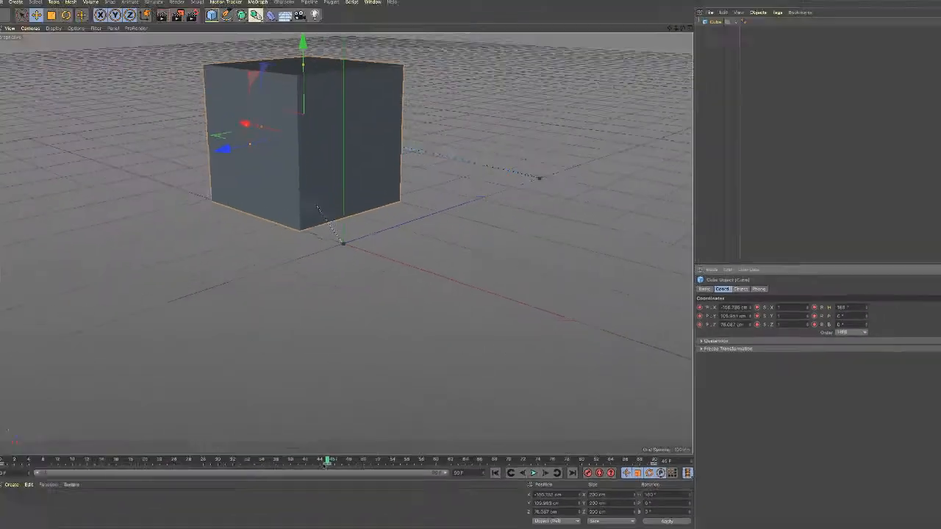
{"action": "left_click_drag", "start_coordinate": [326, 461], "coordinate": [2, 438]}
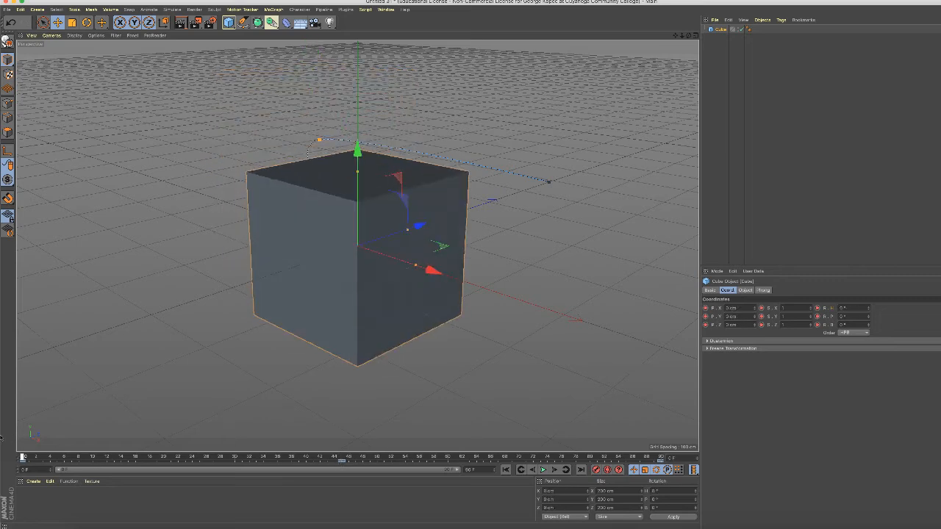
{"action": "left_click_drag", "start_coordinate": [88, 456], "coordinate": [342, 456]}
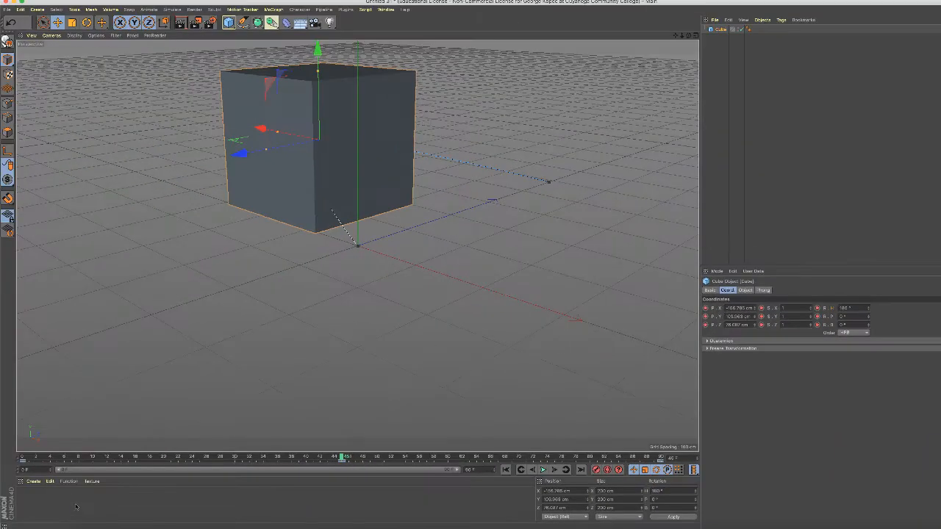
Step: Create a new material with a crimson color at 90% saturation and apply it to the cube
{"action": "double_click", "coordinate": [75, 506]}
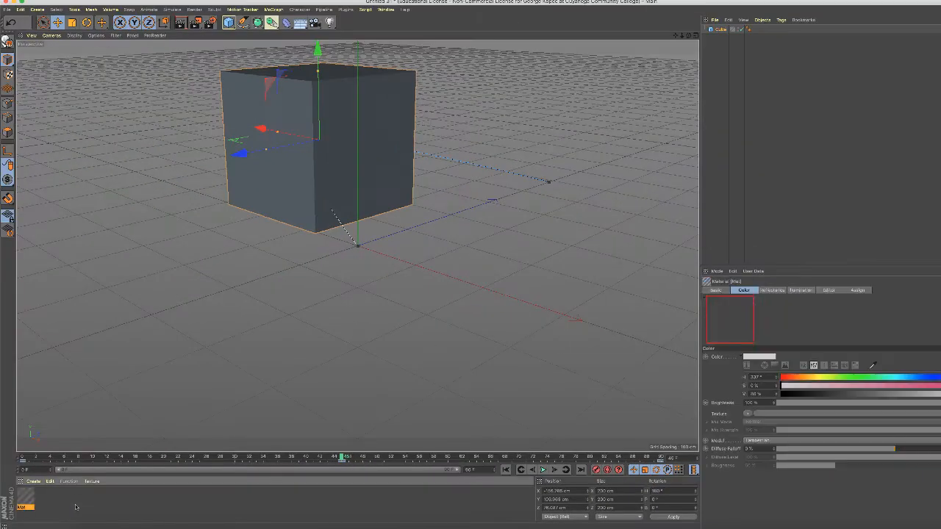
{"action": "double_click", "coordinate": [25, 499]}
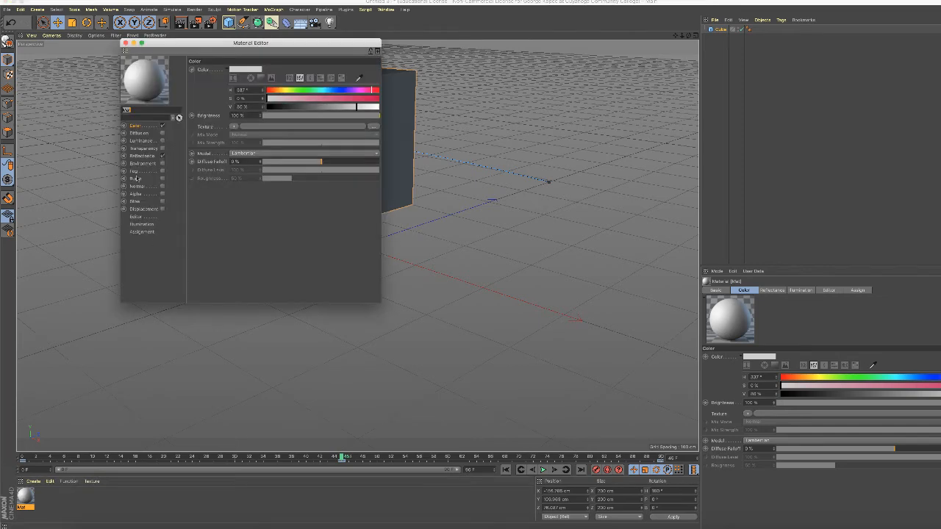
{"action": "left_click", "coordinate": [367, 99]}
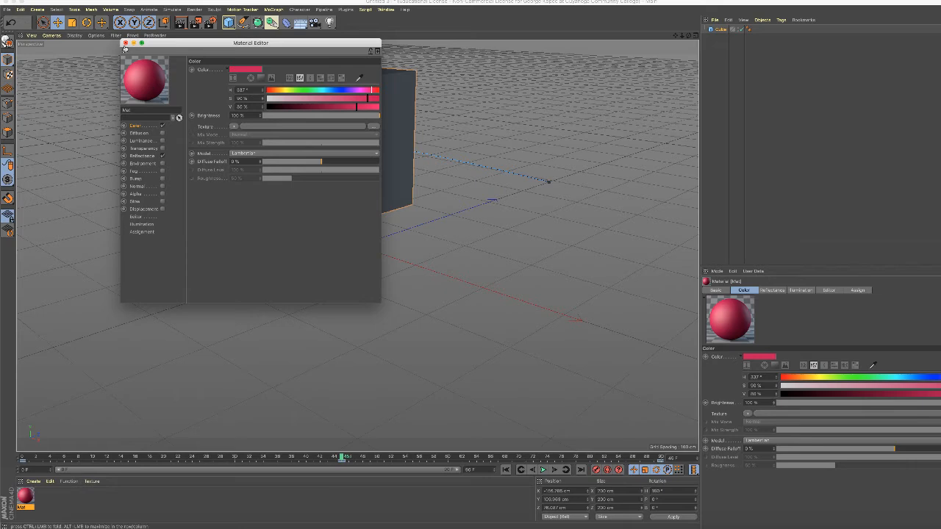
{"action": "left_click", "coordinate": [125, 43]}
{"action": "left_click_drag", "start_coordinate": [33, 500], "coordinate": [281, 200]}
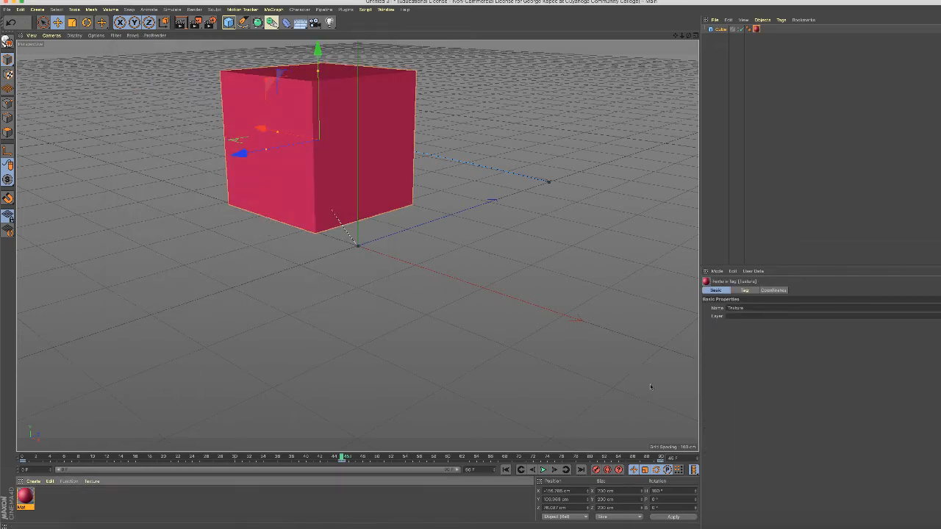
Step: After consulting the animation workflow notes in Adobe Acrobat, record a keyframe for the cube material's color at frame 0 in Cinema 4D
{"action": "left_click_drag", "start_coordinate": [342, 458], "coordinate": [13, 462]}
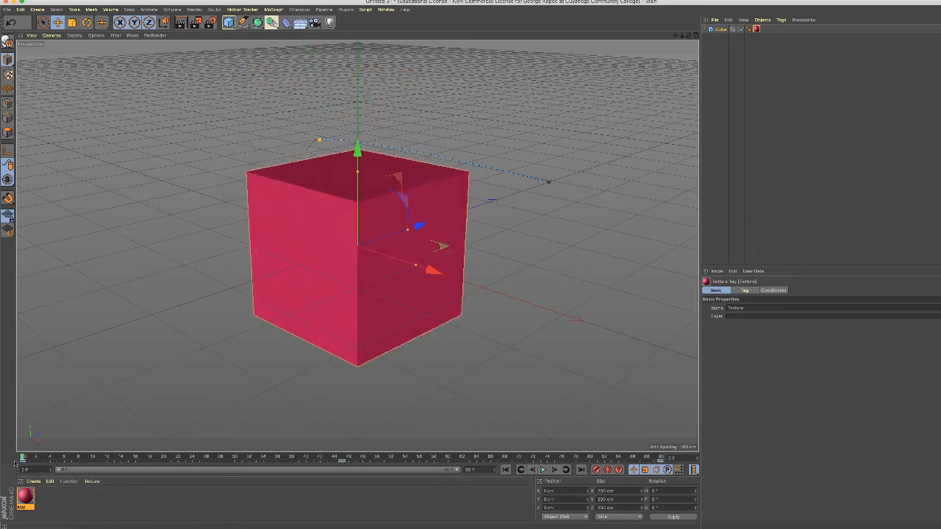
{"action": "left_click", "coordinate": [254, 525]}
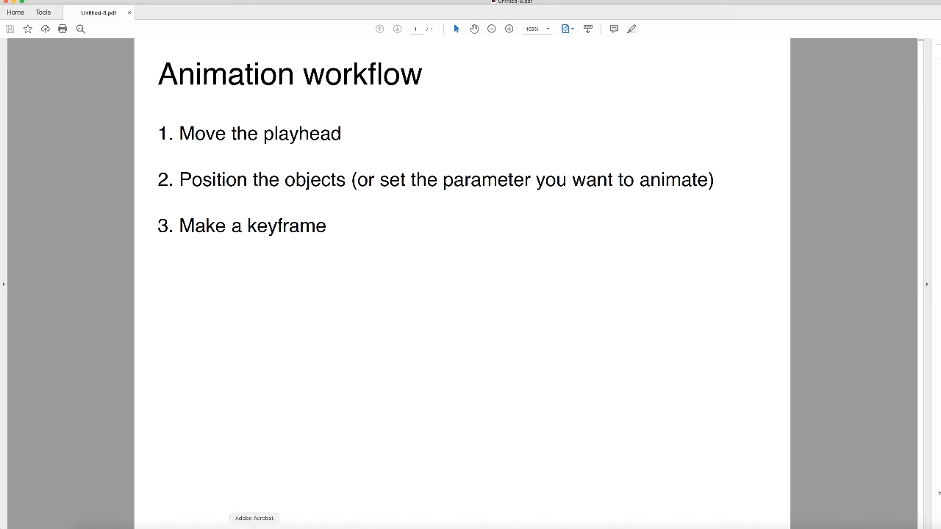
{"action": "left_click", "coordinate": [282, 525]}
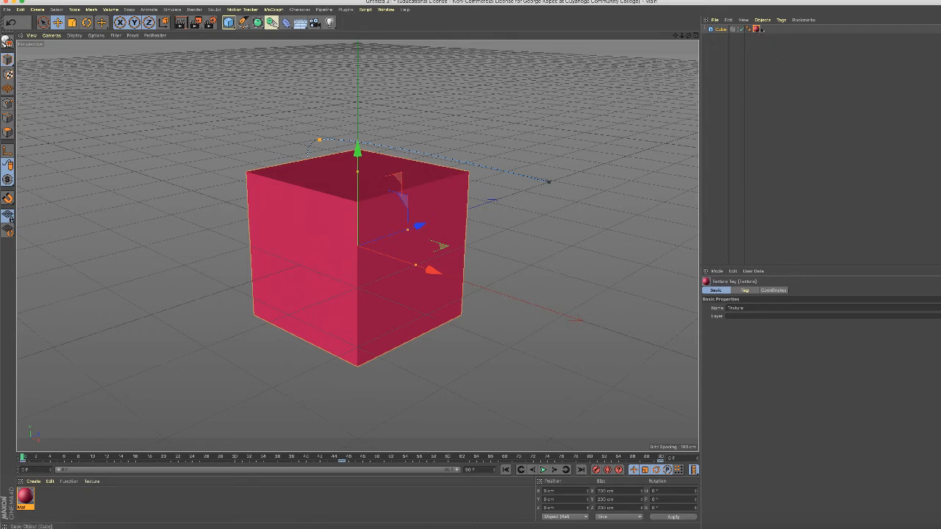
{"action": "double_click", "coordinate": [755, 28]}
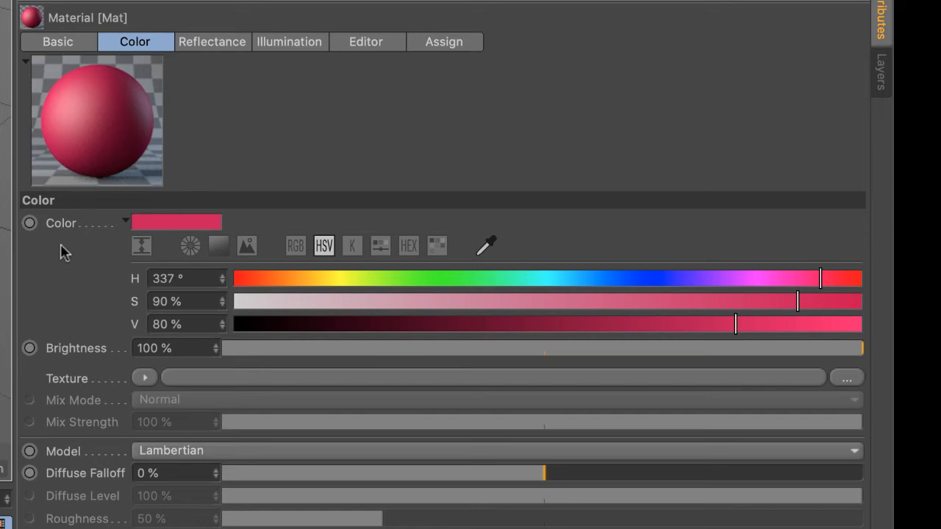
{"action": "left_click", "coordinate": [30, 223]}
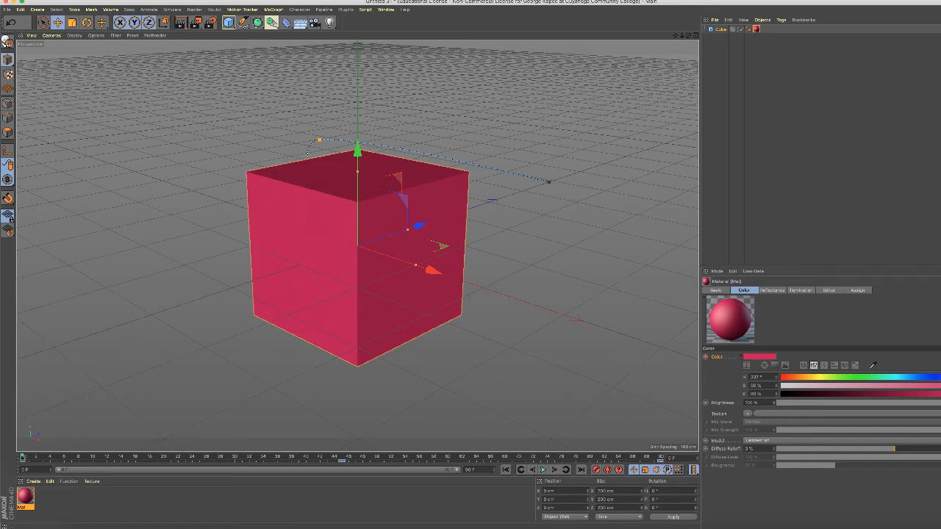
Step: At frame 90, change the material's color to blue, record its keyframe, and scrub back to frame 0 to review the color transition
{"action": "left_click_drag", "start_coordinate": [23, 457], "coordinate": [665, 456]}
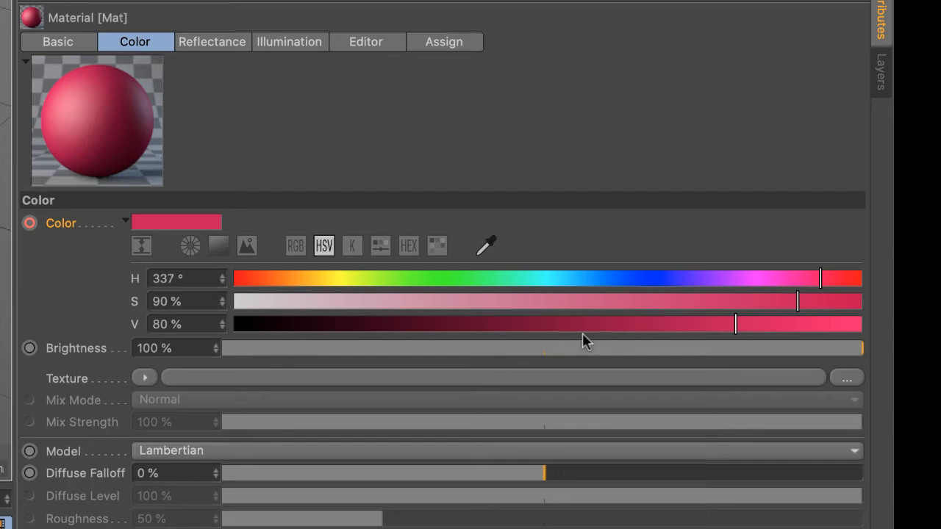
{"action": "left_click", "coordinate": [657, 279]}
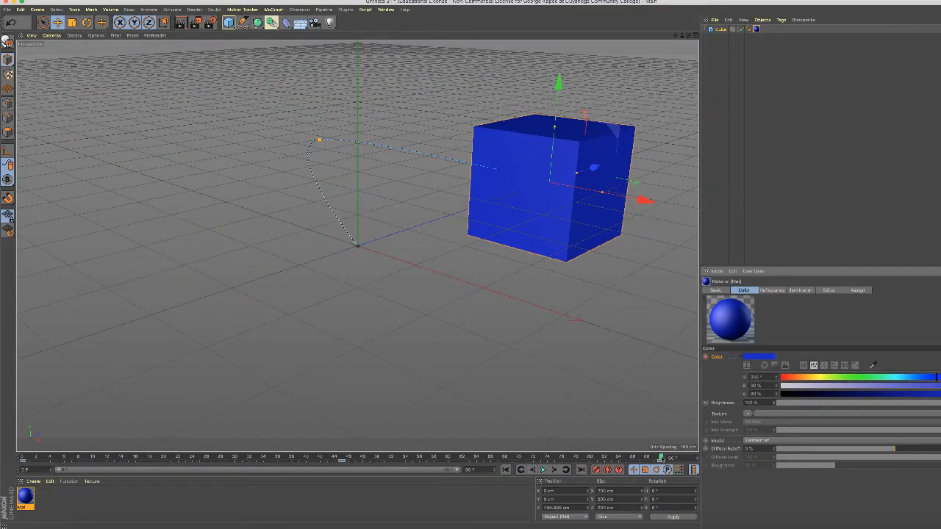
{"action": "left_click_drag", "start_coordinate": [661, 458], "coordinate": [193, 456]}
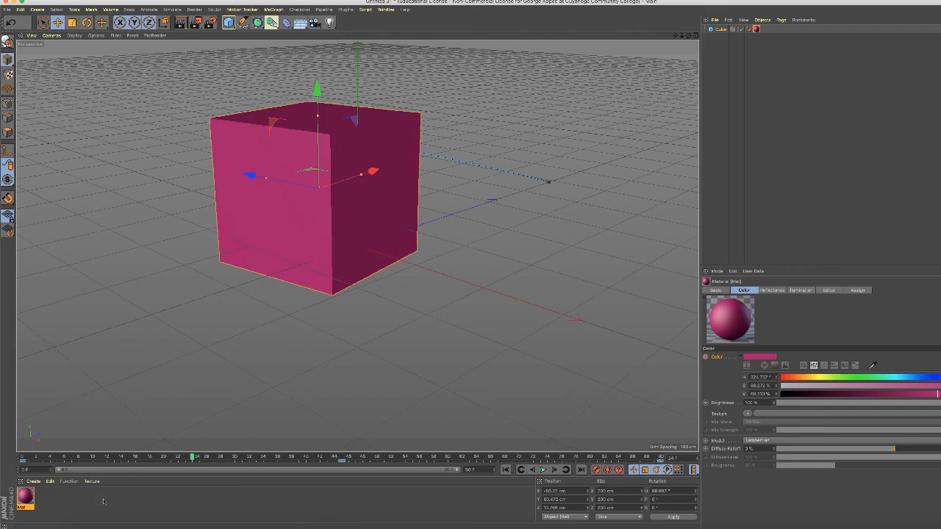
{"action": "left_click_drag", "start_coordinate": [194, 458], "coordinate": [16, 460]}
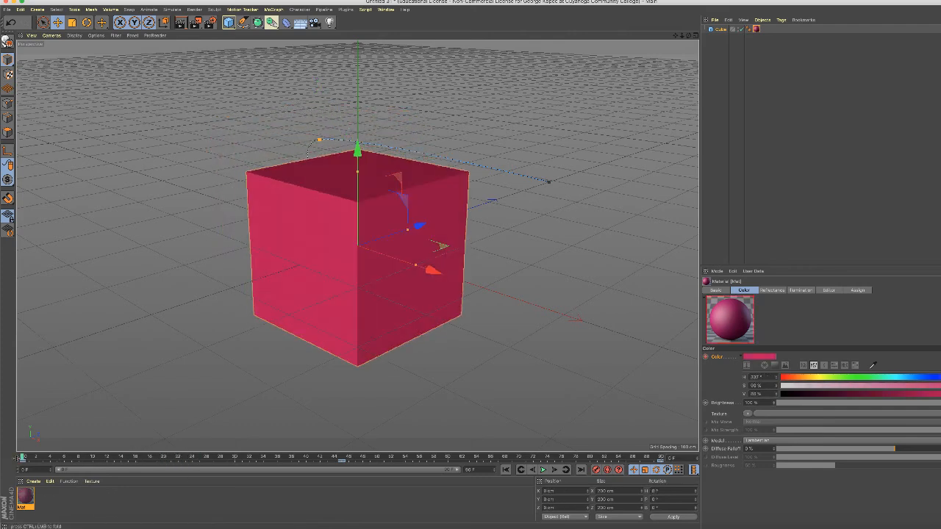
Step: Select the cube, set its S.Y scale to 2 at frame 22, and record a keyframe for it
{"action": "left_click", "coordinate": [720, 31]}
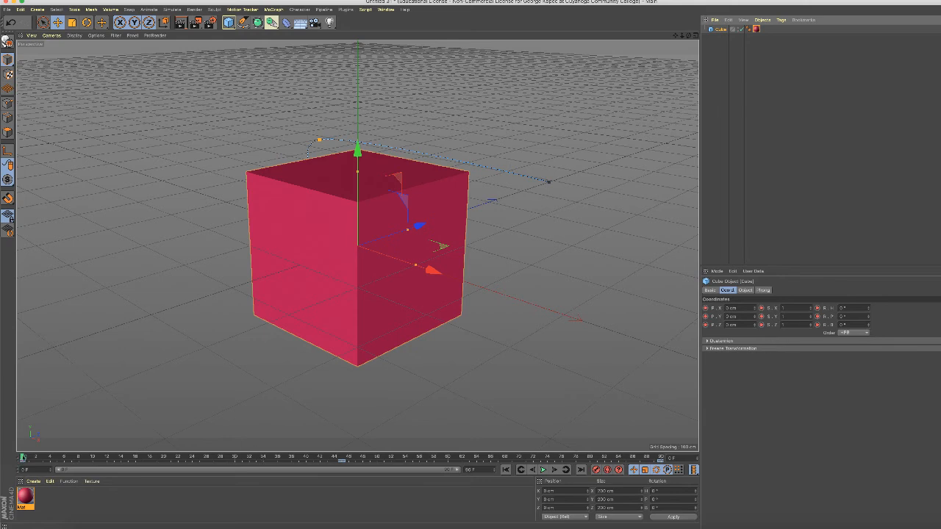
{"action": "left_click_drag", "start_coordinate": [23, 458], "coordinate": [179, 457]}
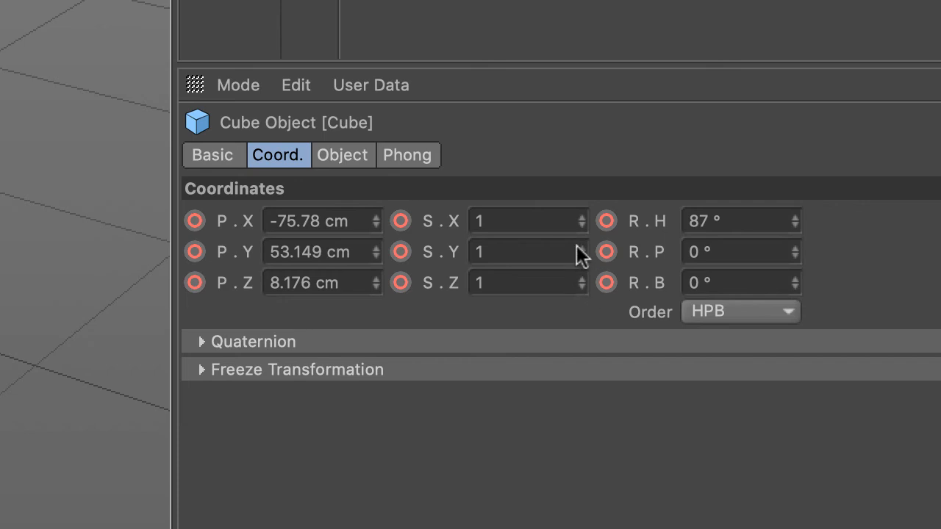
{"action": "left_click", "coordinate": [581, 248]}
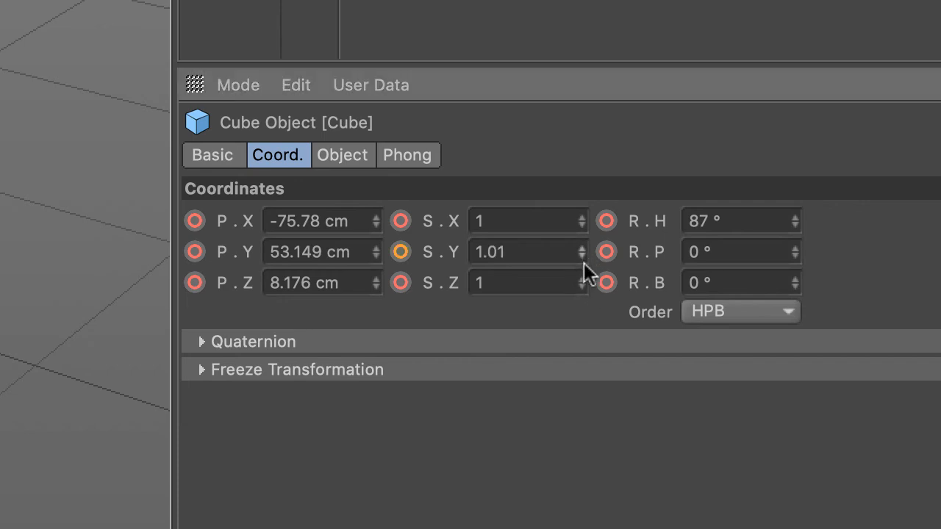
{"action": "left_click", "coordinate": [500, 250]}
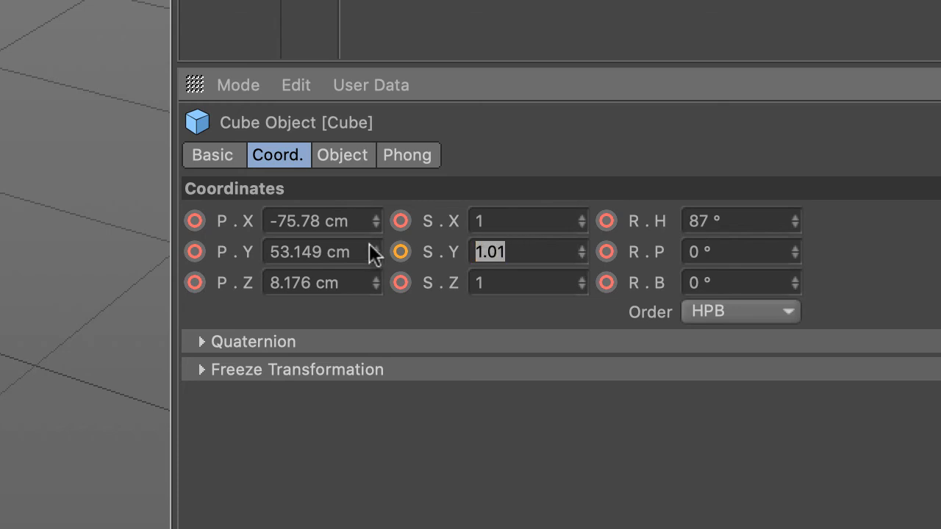
{"action": "type", "text": "2"}
{"action": "key", "text": "Return"}
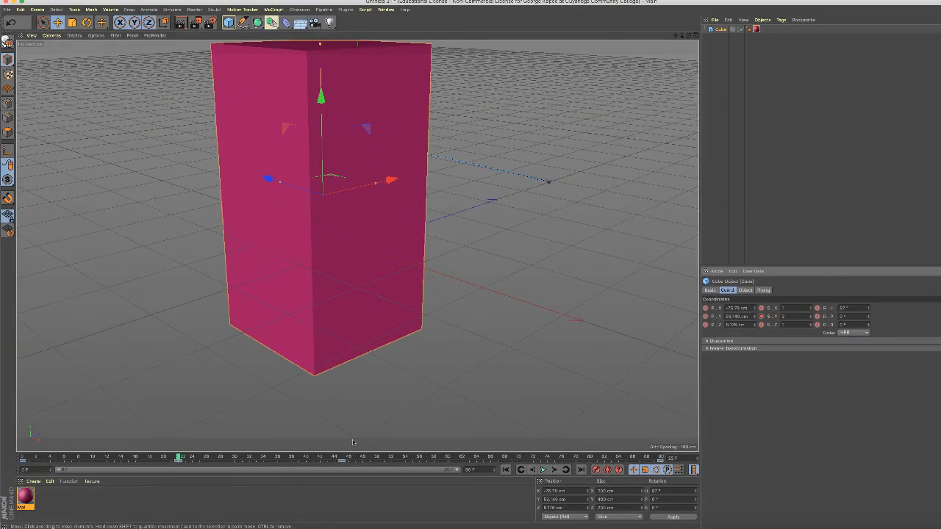
Step: Scrub the timeline around frames 22 and 45 to review the cube's vertical scale animation
{"action": "left_click_drag", "start_coordinate": [179, 457], "coordinate": [343, 460]}
{"action": "left_click_drag", "start_coordinate": [111, 459], "coordinate": [176, 464]}
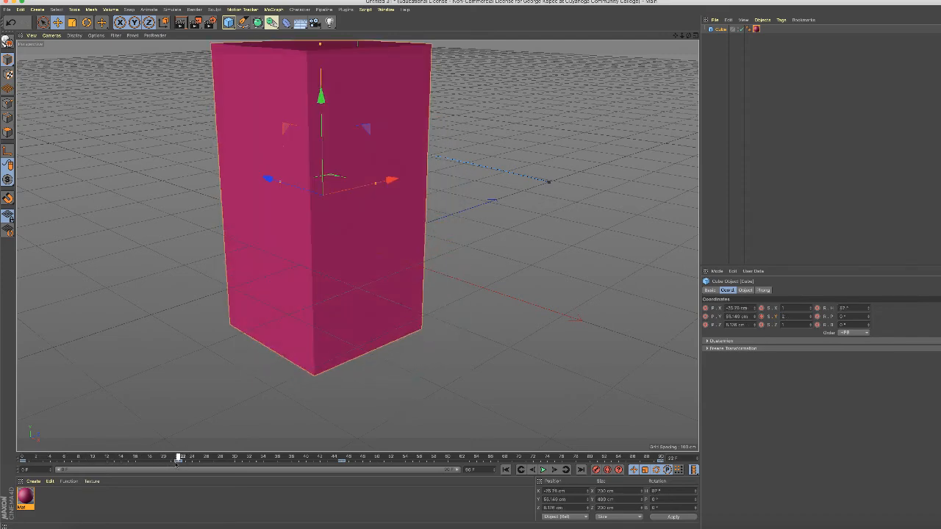
{"action": "left_click_drag", "start_coordinate": [177, 465], "coordinate": [343, 461]}
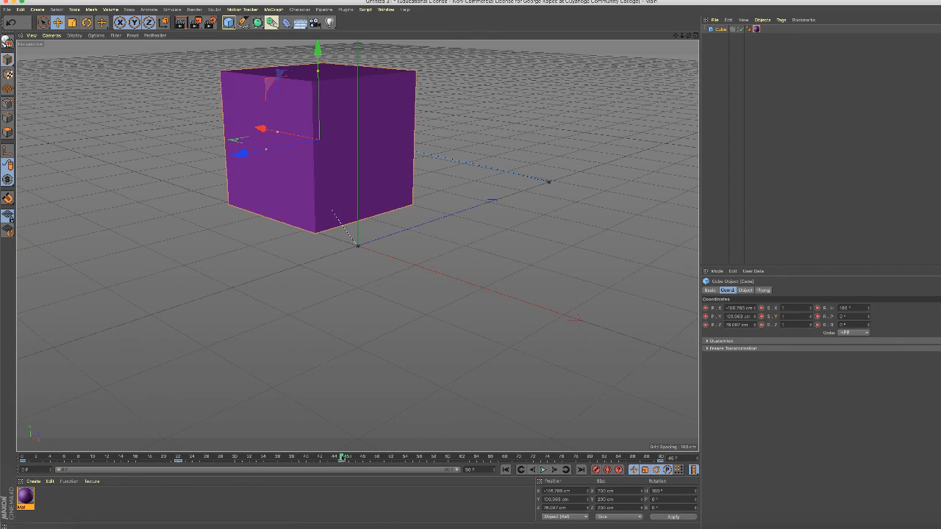
Step: At frame 90, set the cube's S.Y scale to 3 and record a keyframe for it
{"action": "left_click_drag", "start_coordinate": [343, 457], "coordinate": [660, 458]}
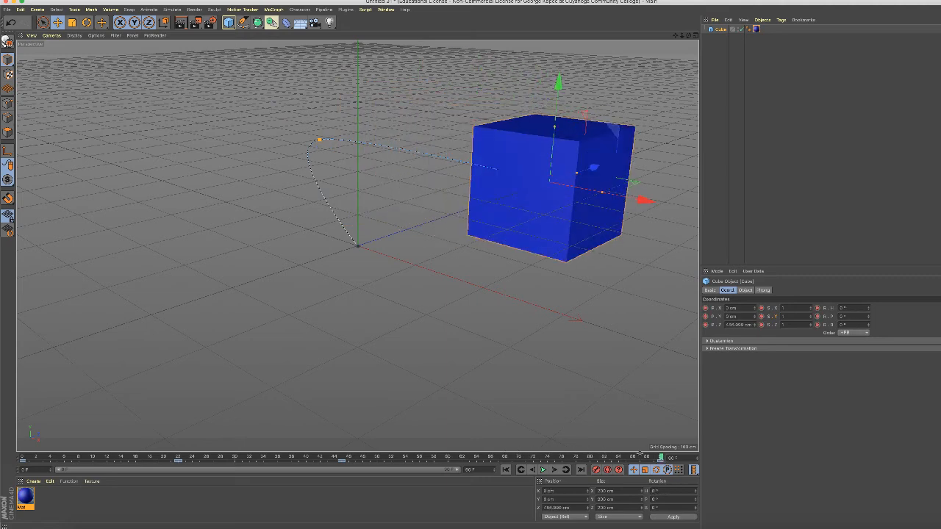
{"action": "left_click", "coordinate": [806, 316]}
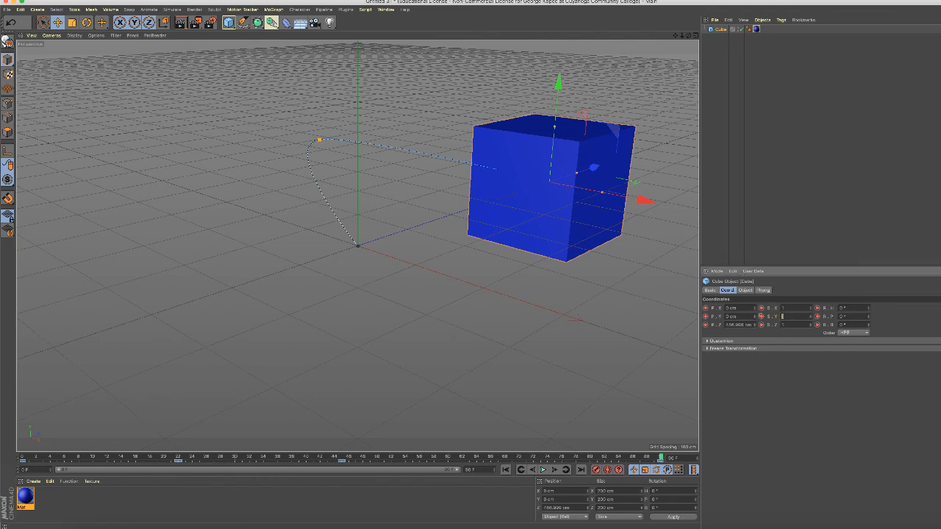
{"action": "type", "text": "3"}
{"action": "key", "text": "Return"}
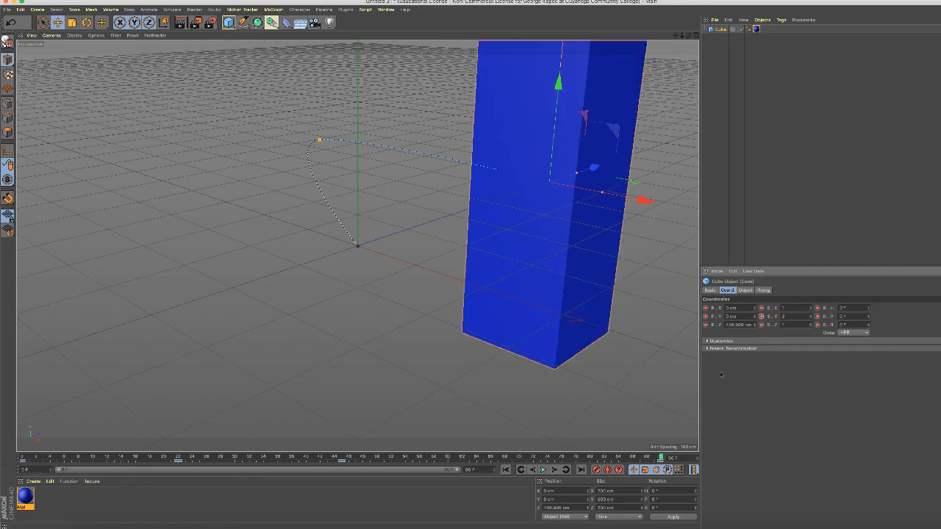
Step: Play back the cube's combined position, rotation, scale and color animation from frame 0, and stop the playback
{"action": "left_click_drag", "start_coordinate": [661, 457], "coordinate": [22, 457]}
{"action": "left_click", "coordinate": [542, 470]}
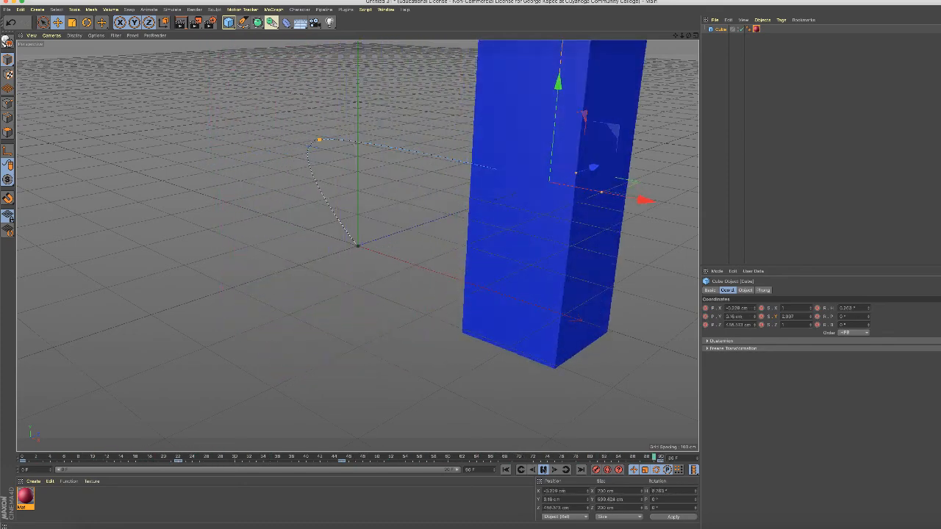
{"action": "left_click", "coordinate": [544, 470]}
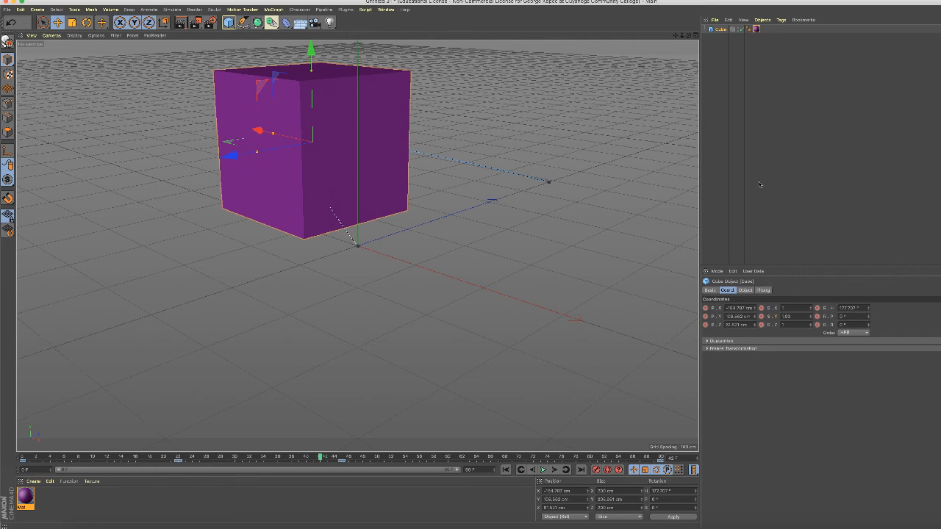
Step: Review the parameters that can be keyframed in the cube's object properties and in its material's color settings
{"action": "left_click", "coordinate": [745, 290]}
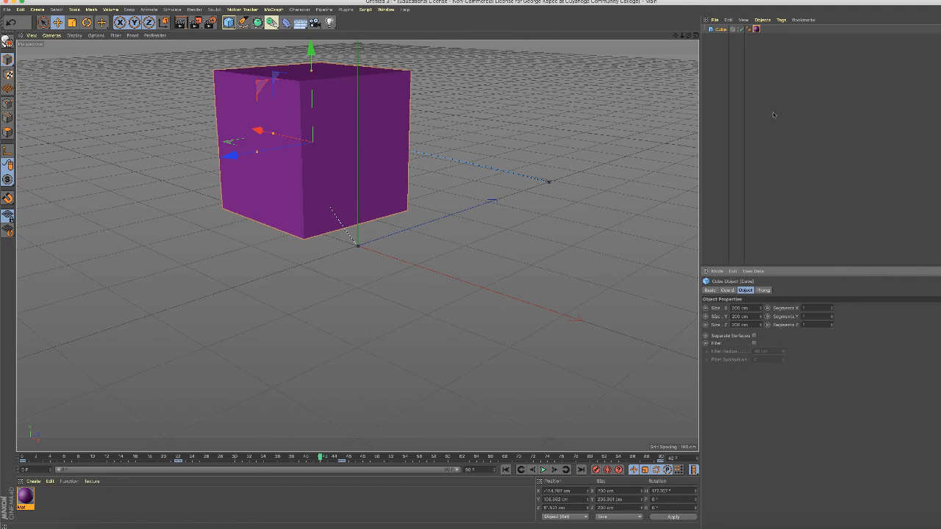
{"action": "left_click", "coordinate": [756, 29]}
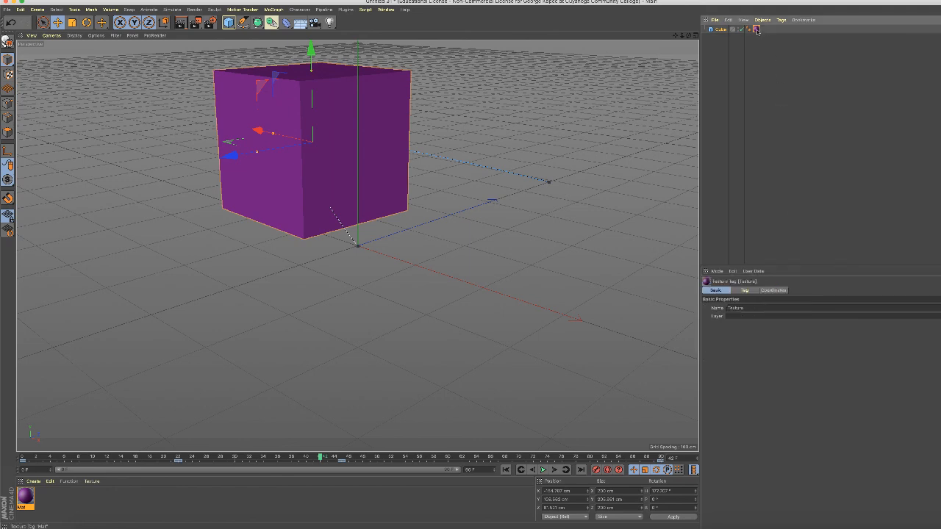
{"action": "double_click", "coordinate": [756, 30]}
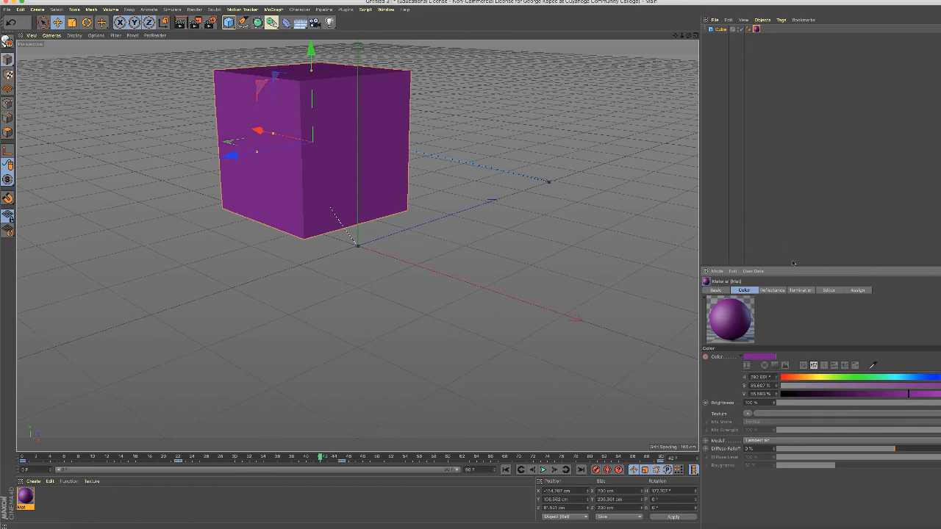
{"action": "left_click", "coordinate": [721, 30]}
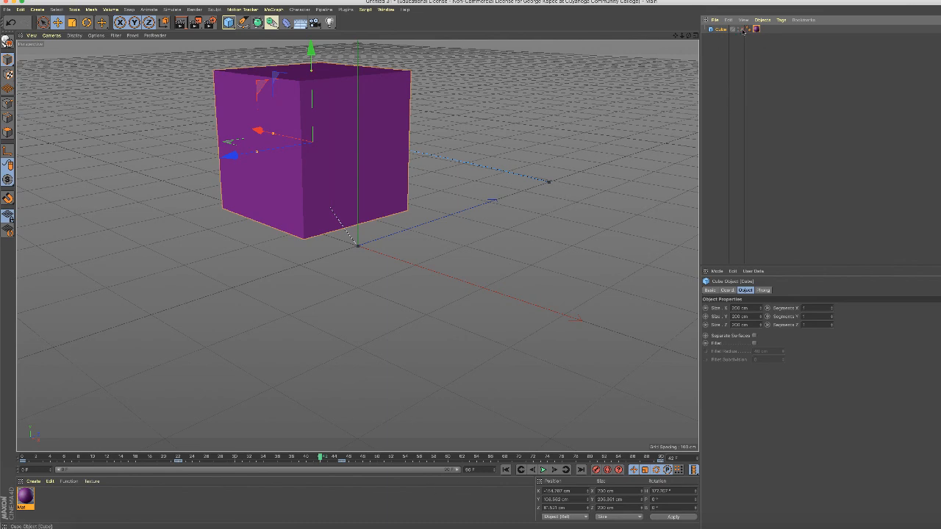
Step: Examine the motion path and coordinate properties with the cube temporarily hidden, and switch to the workflow notes in Adobe Acrobat
{"action": "left_click", "coordinate": [739, 28]}
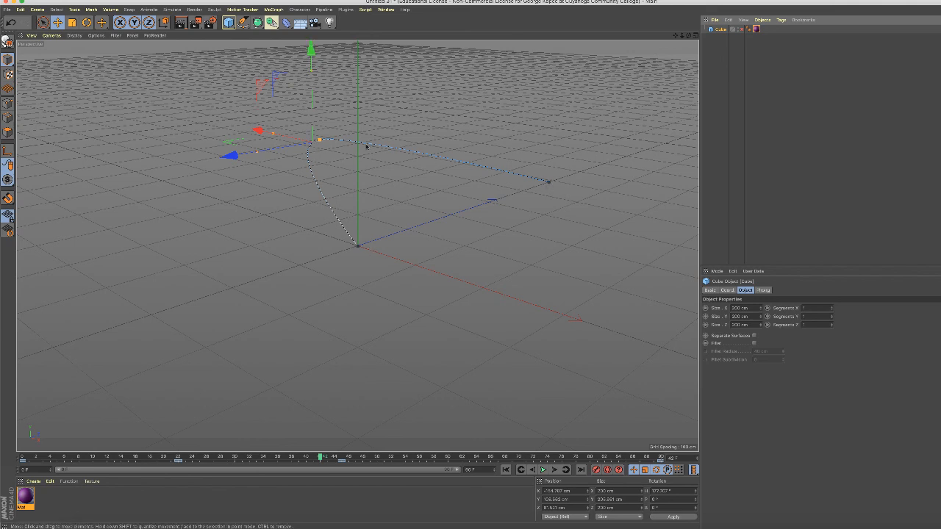
{"action": "left_click", "coordinate": [727, 290]}
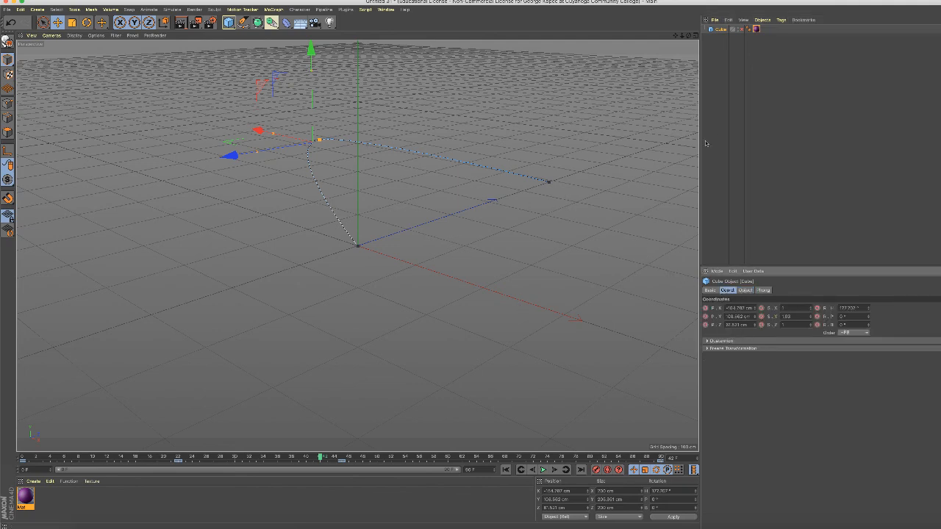
{"action": "left_click", "coordinate": [742, 30]}
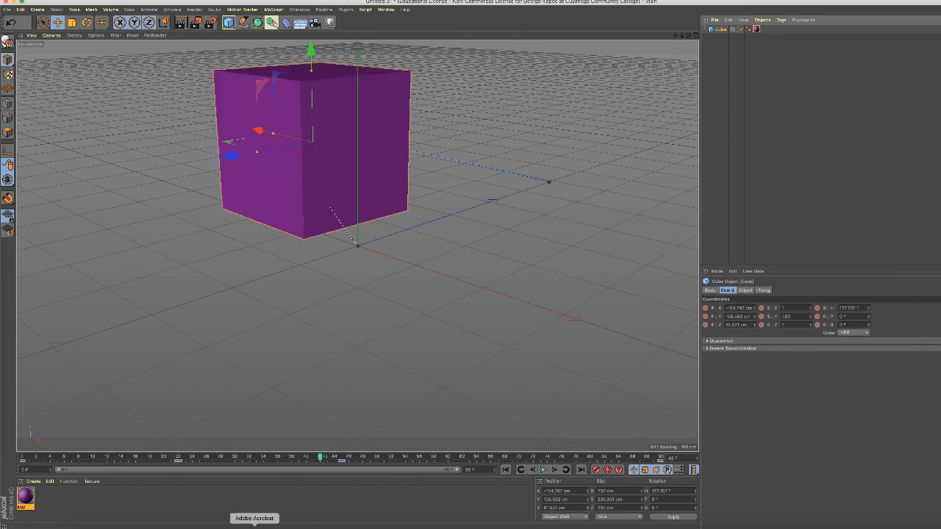
{"action": "left_click", "coordinate": [254, 526]}
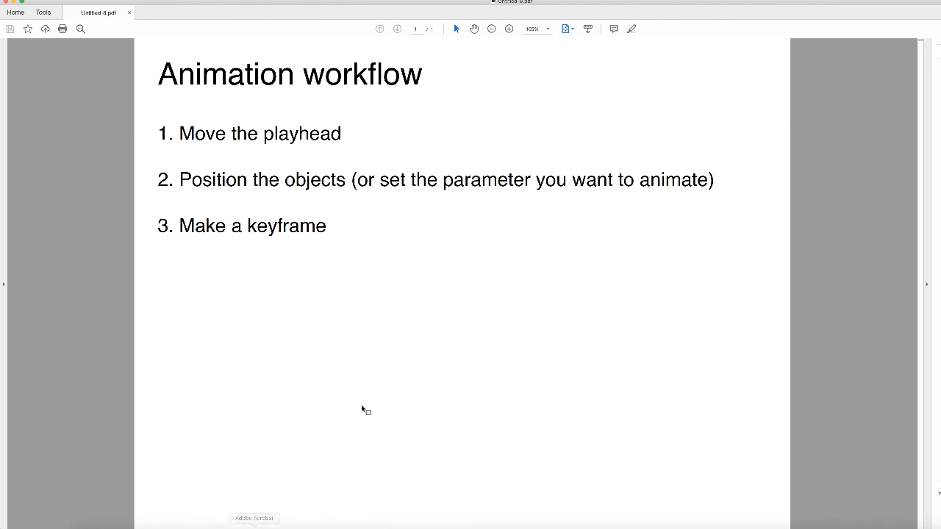